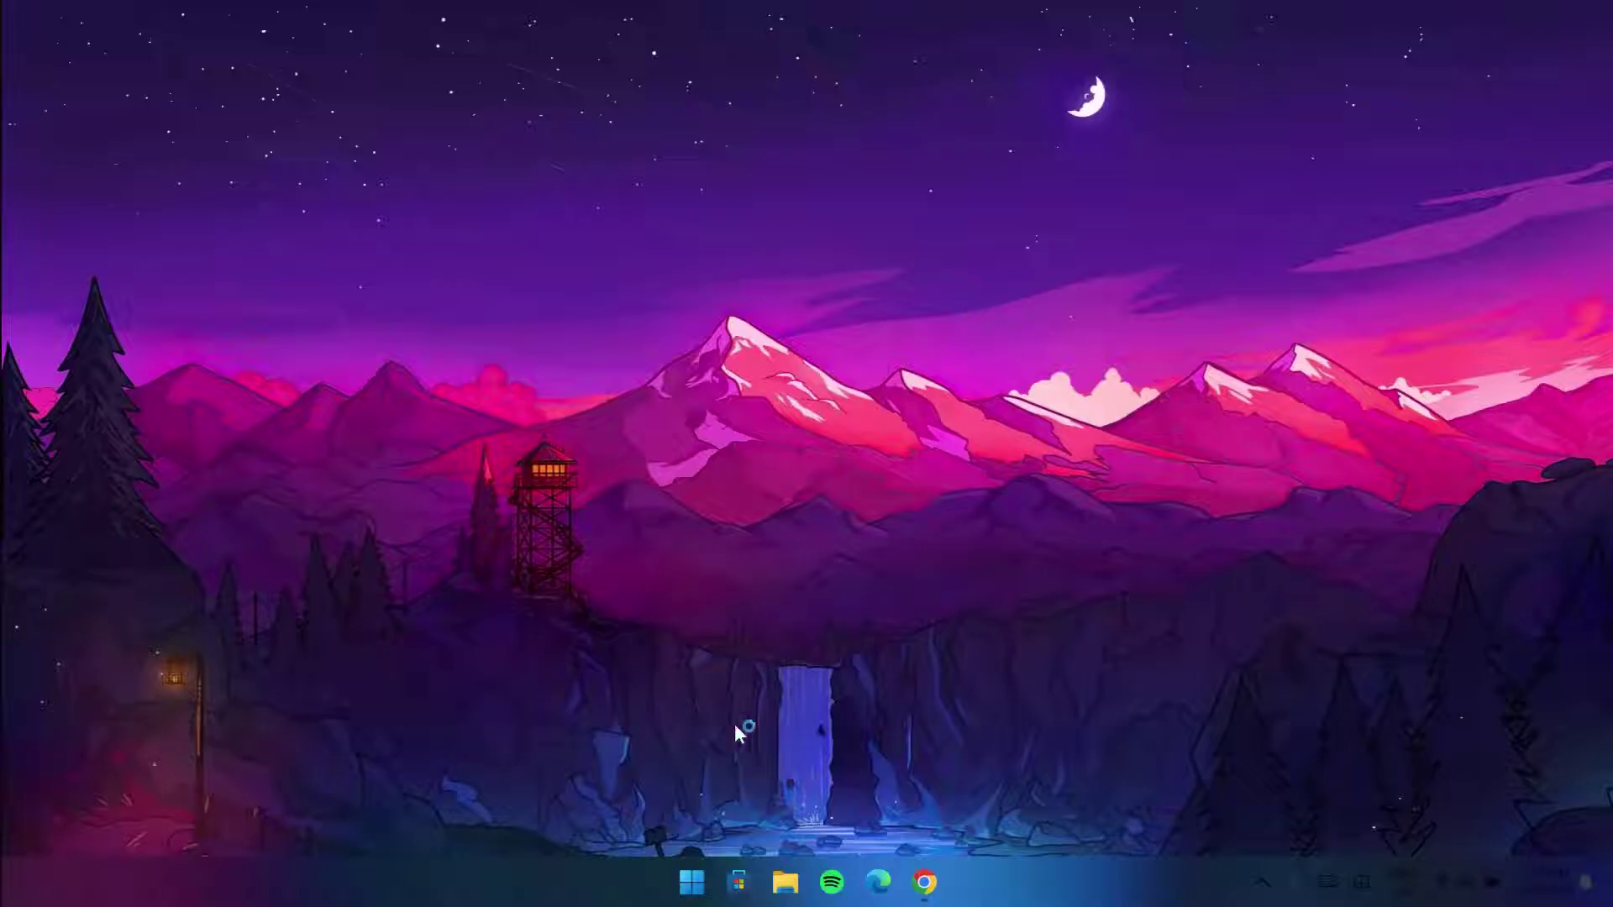
Step: Find the mouse settings through the system search and open the additional mouse settings, leaving only the Mouse Properties dialog on the desktop
left_click(690, 887)
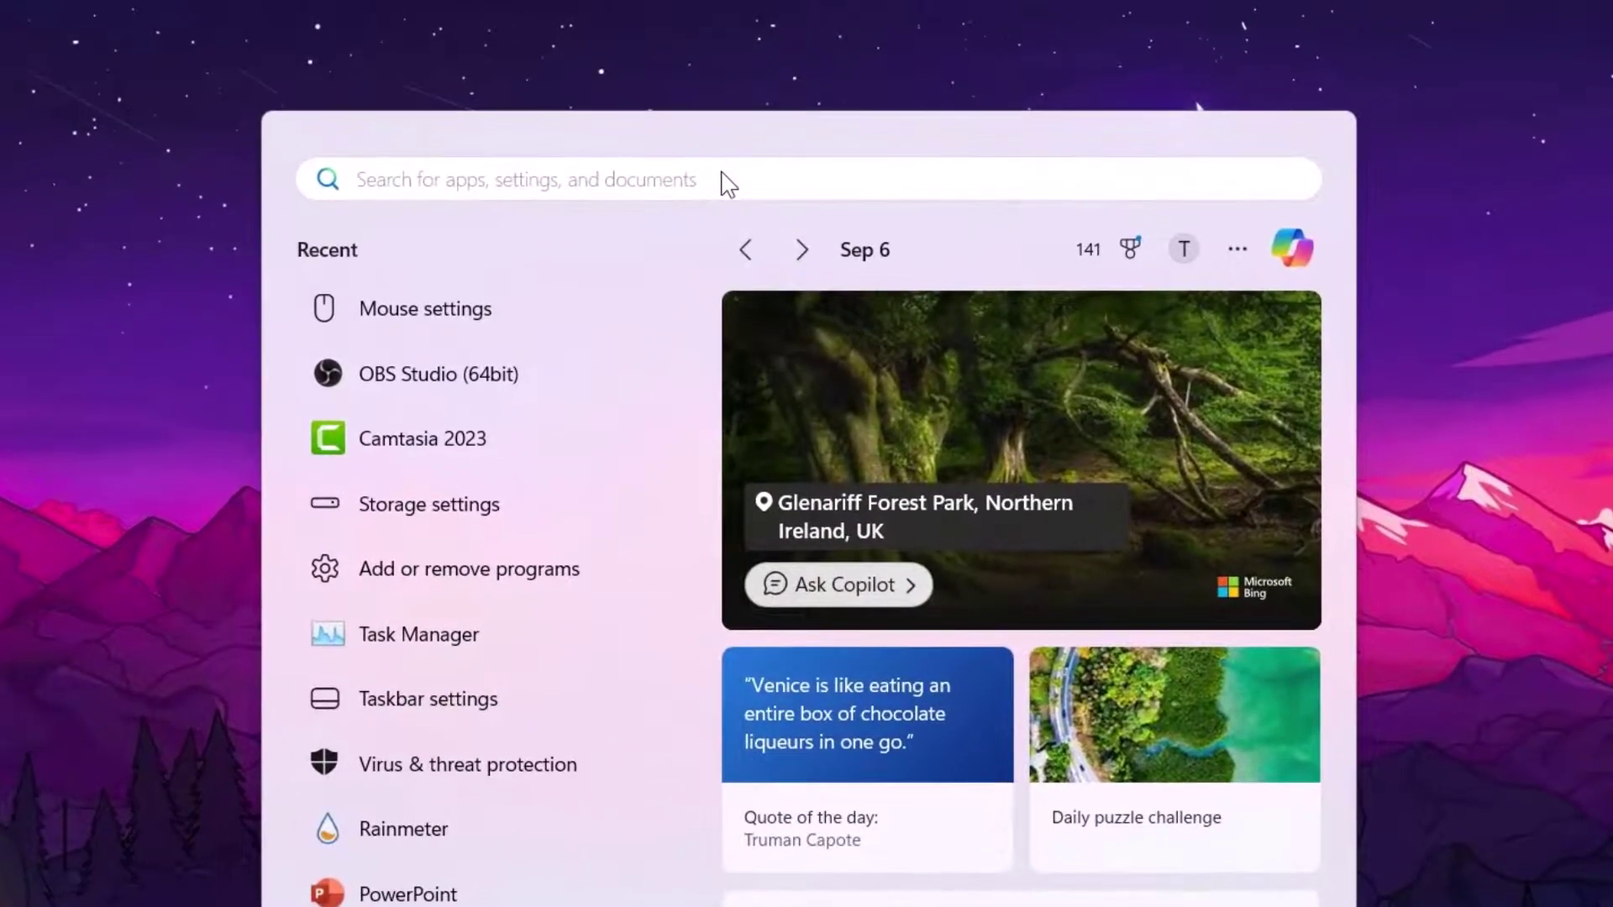
type("mouse")
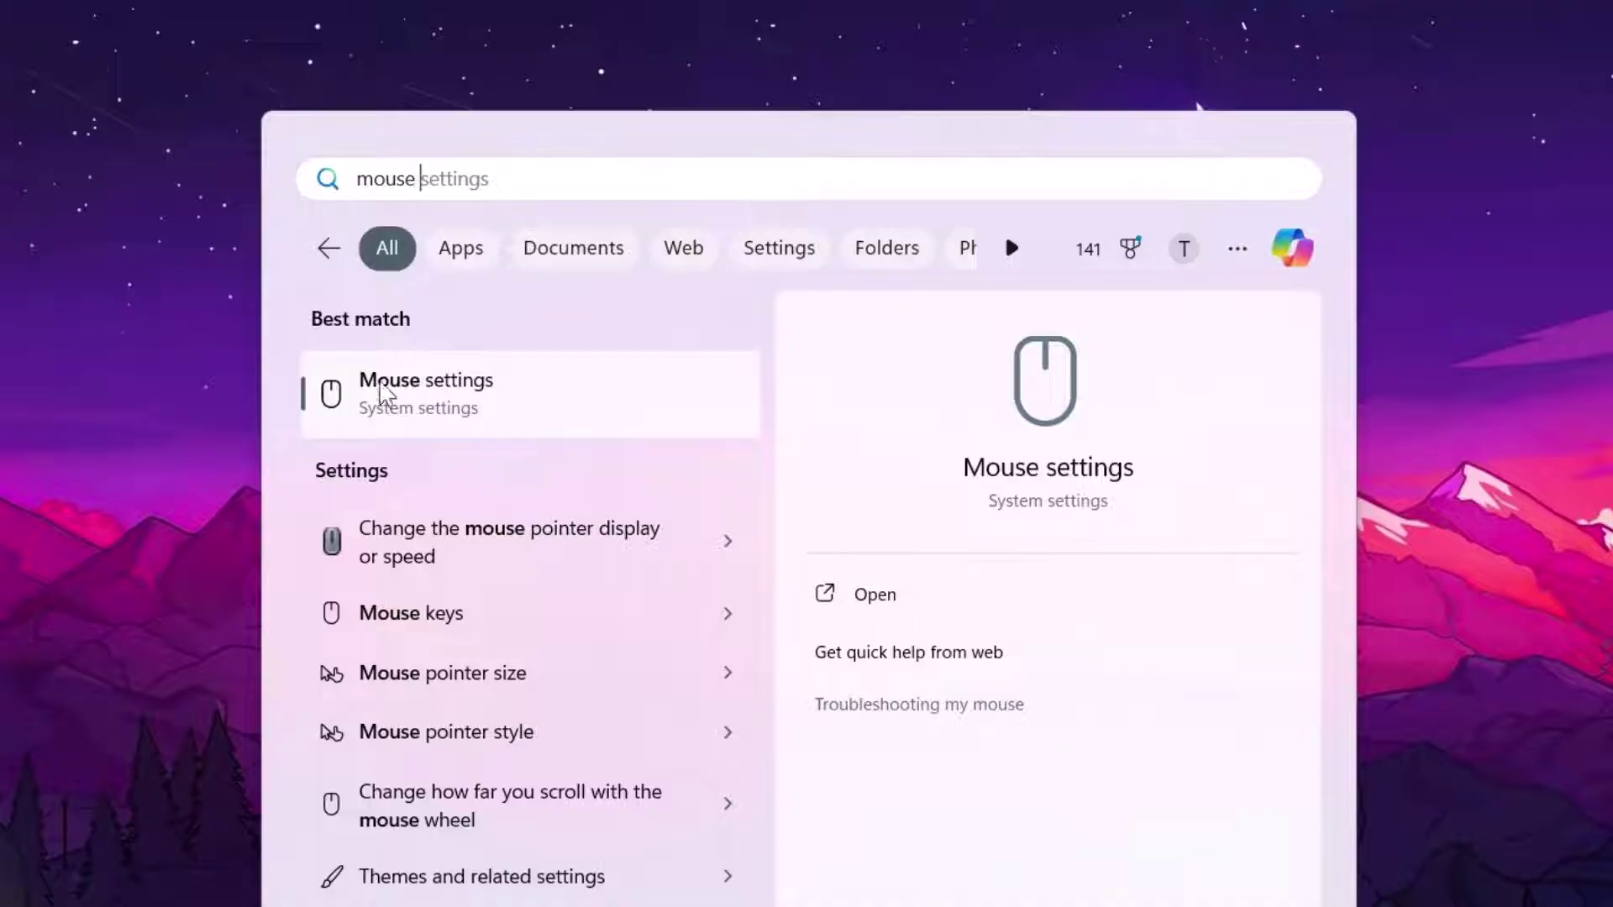
left_click(411, 389)
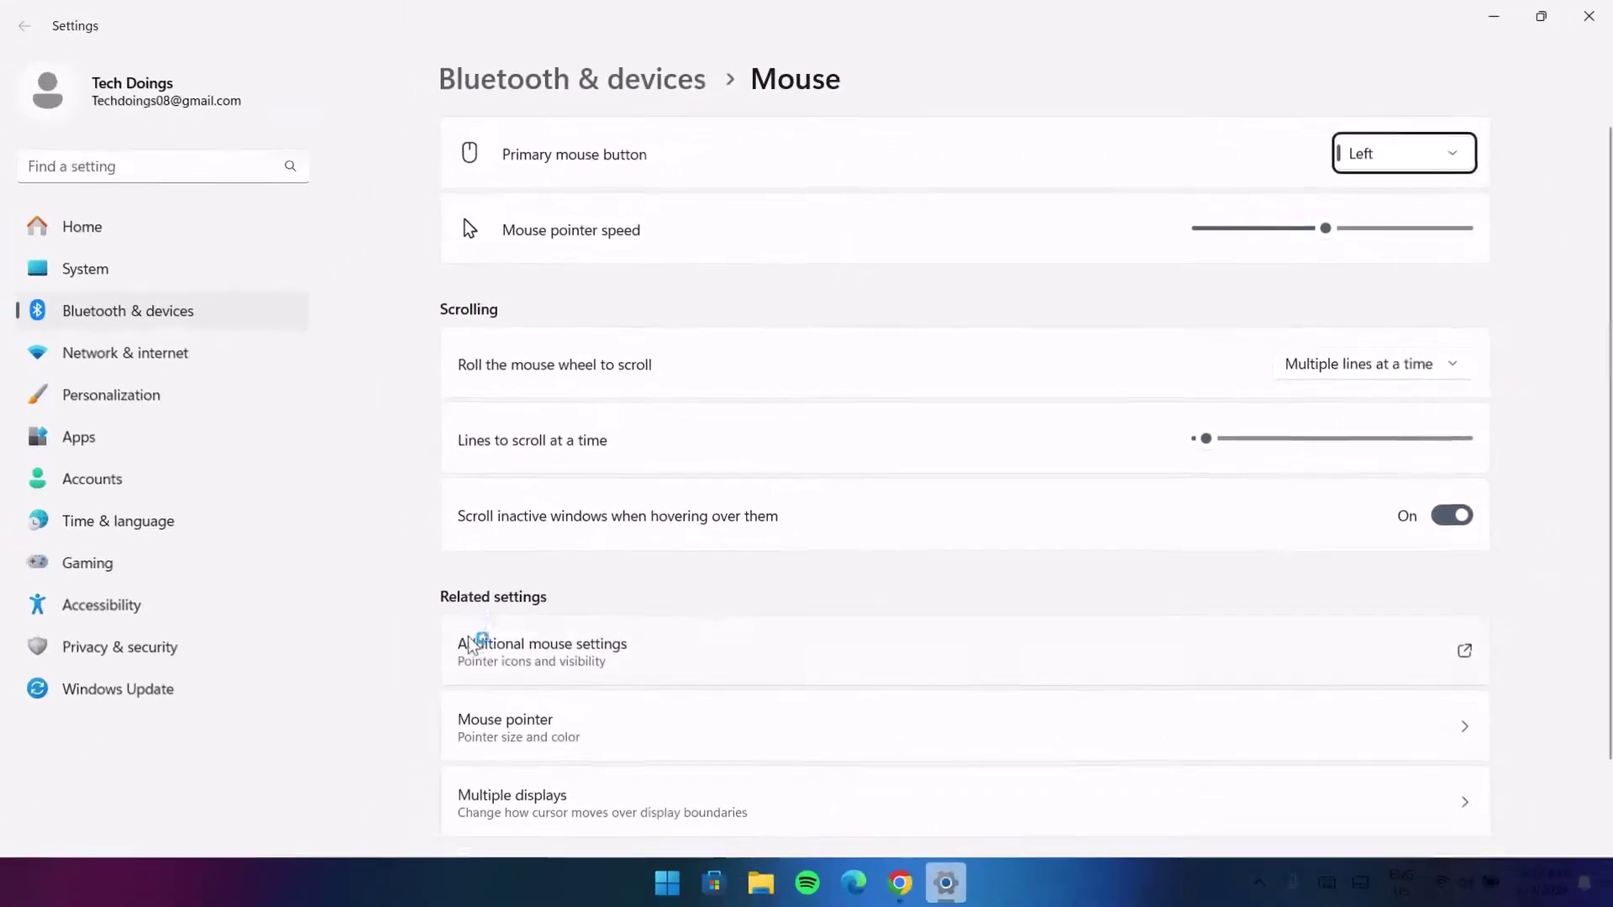
left_click(531, 664)
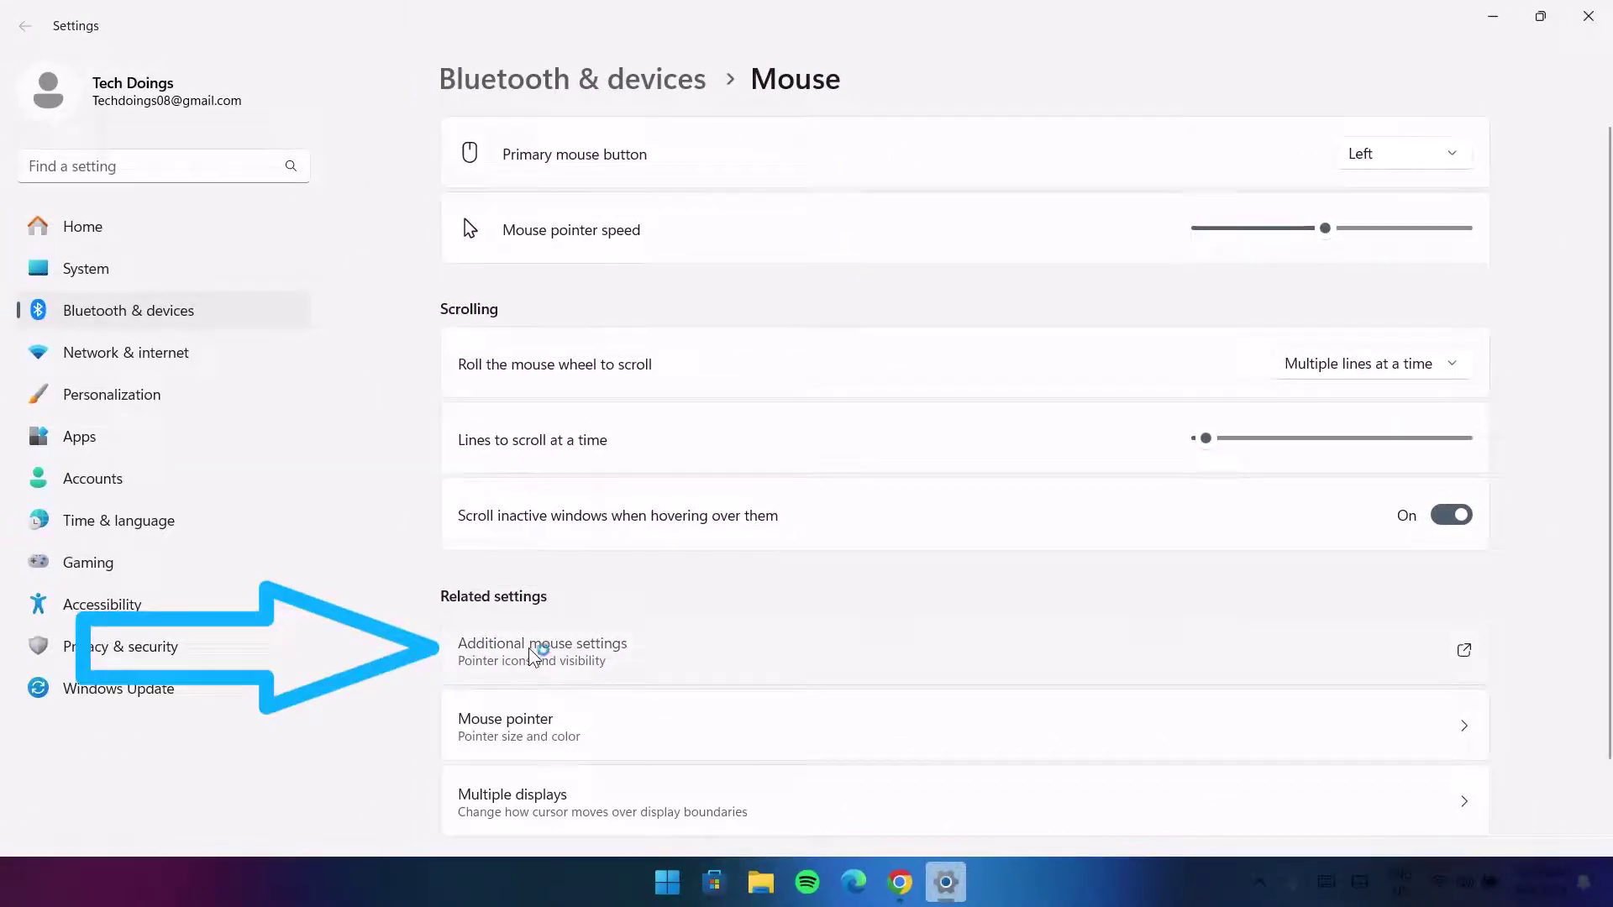
left_click(1588, 16)
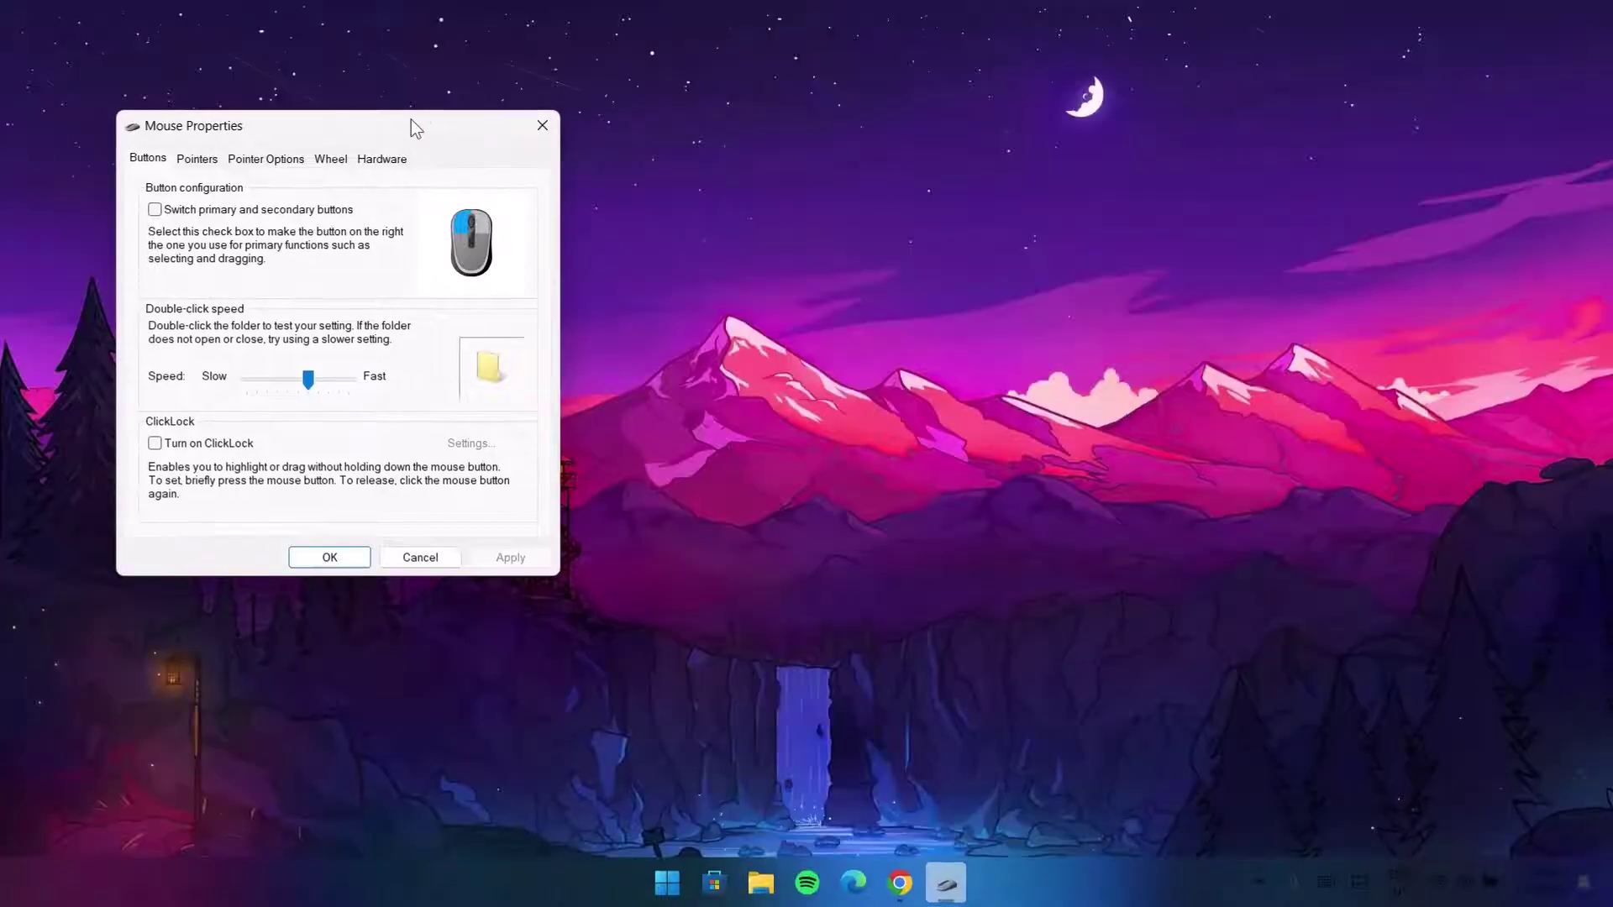
left_click_drag(414, 126, 911, 179)
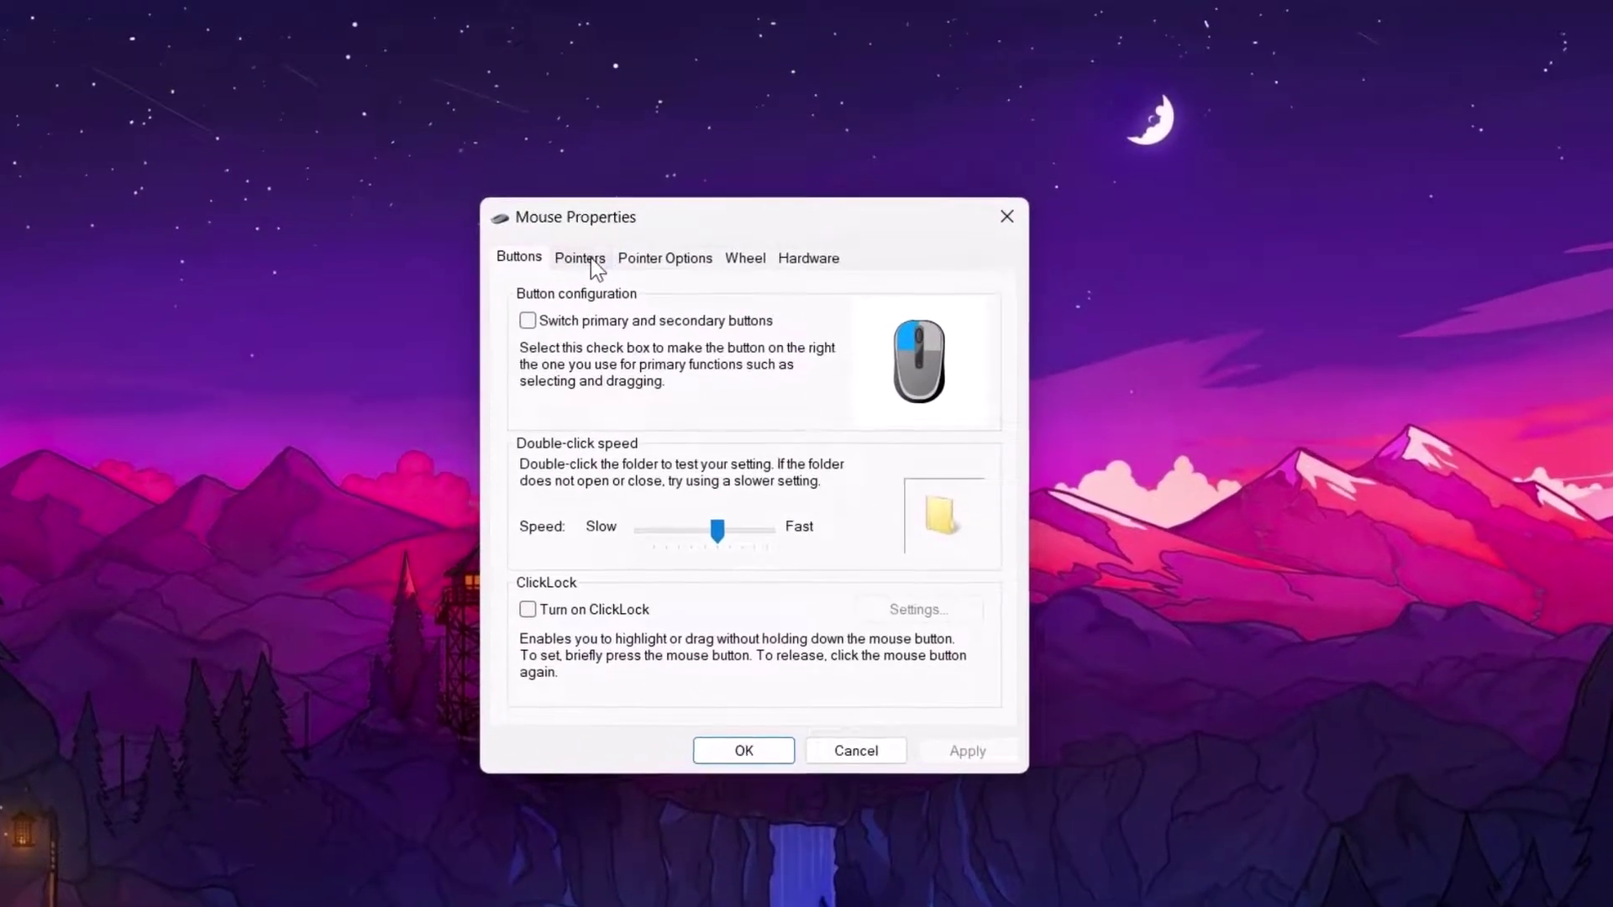
Step: Choose the Windows Black (extra large) pointer scheme in Mouse Properties and apply it
left_click(591, 245)
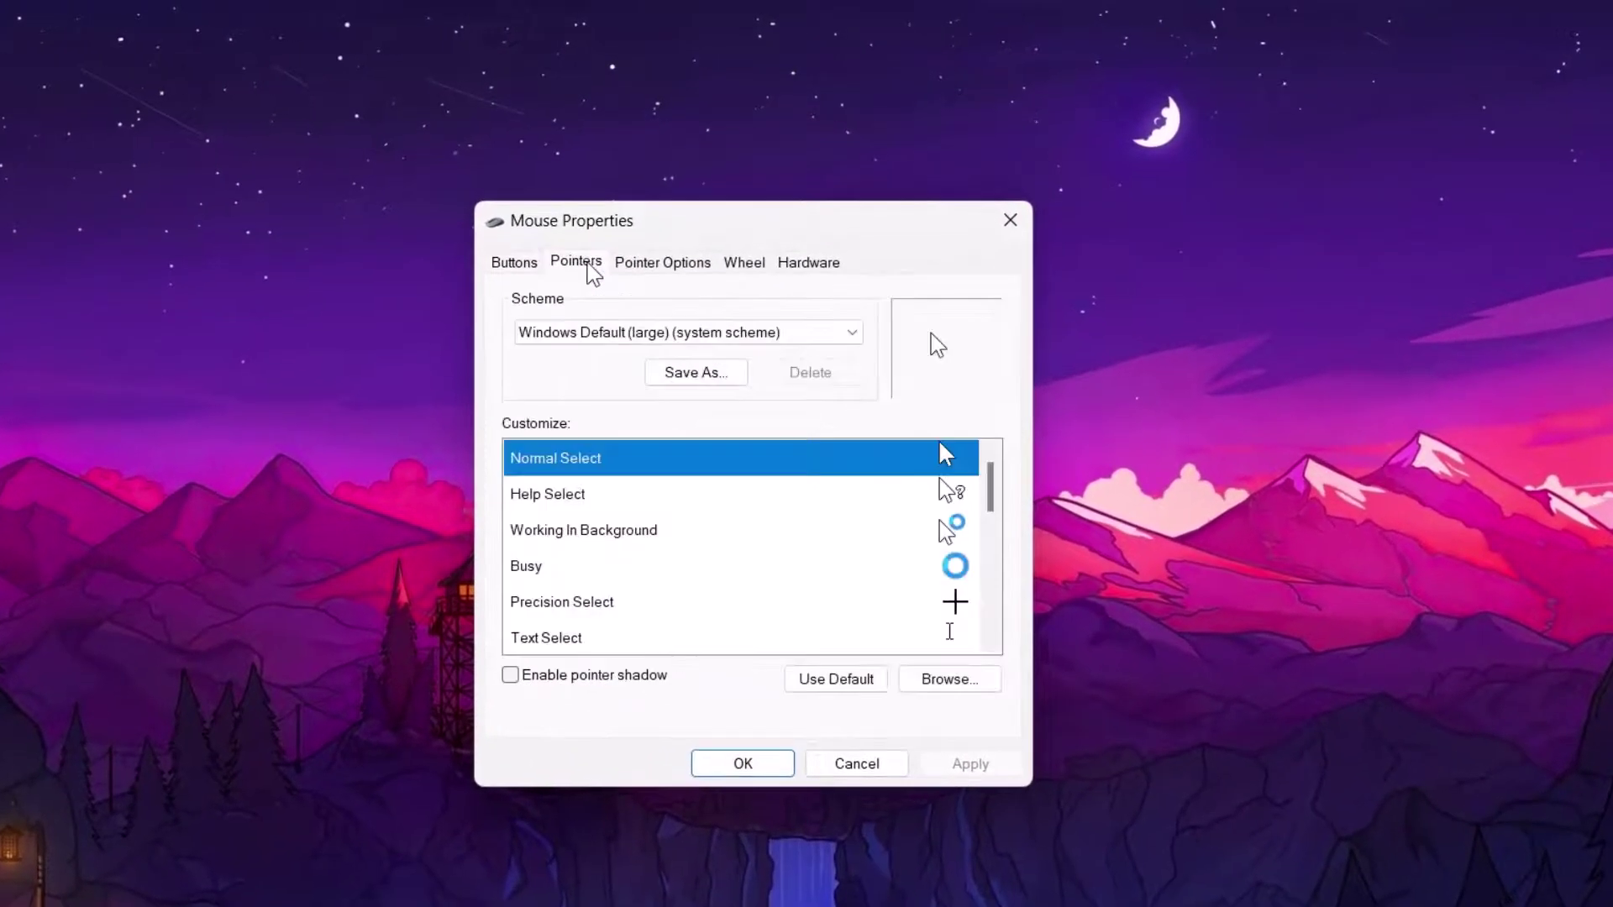
left_click(850, 333)
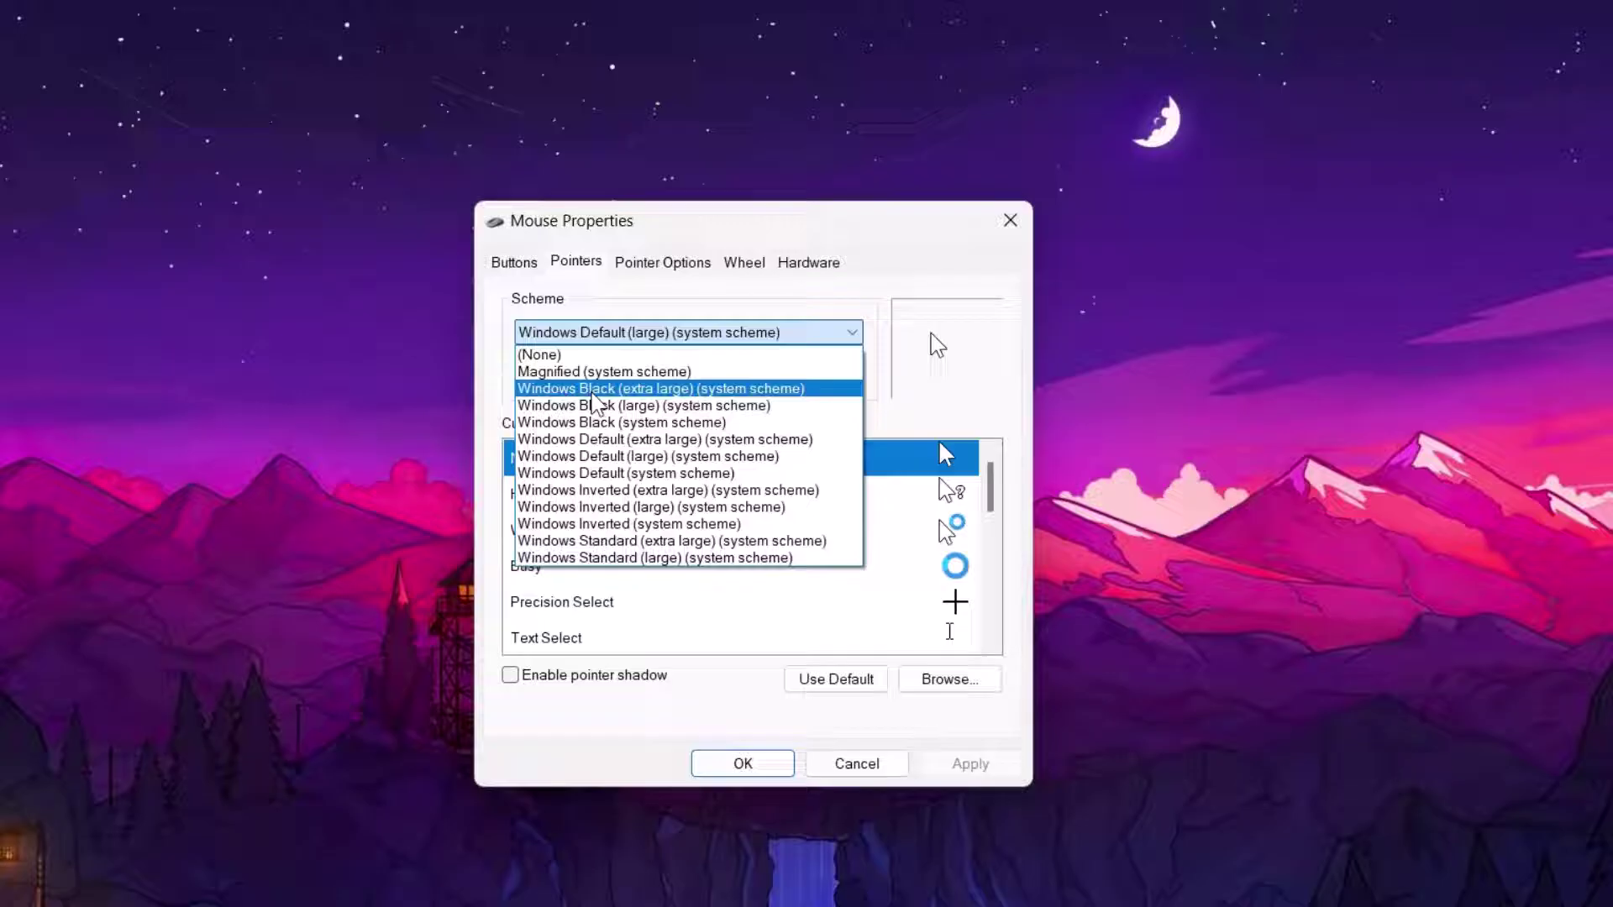
left_click(594, 391)
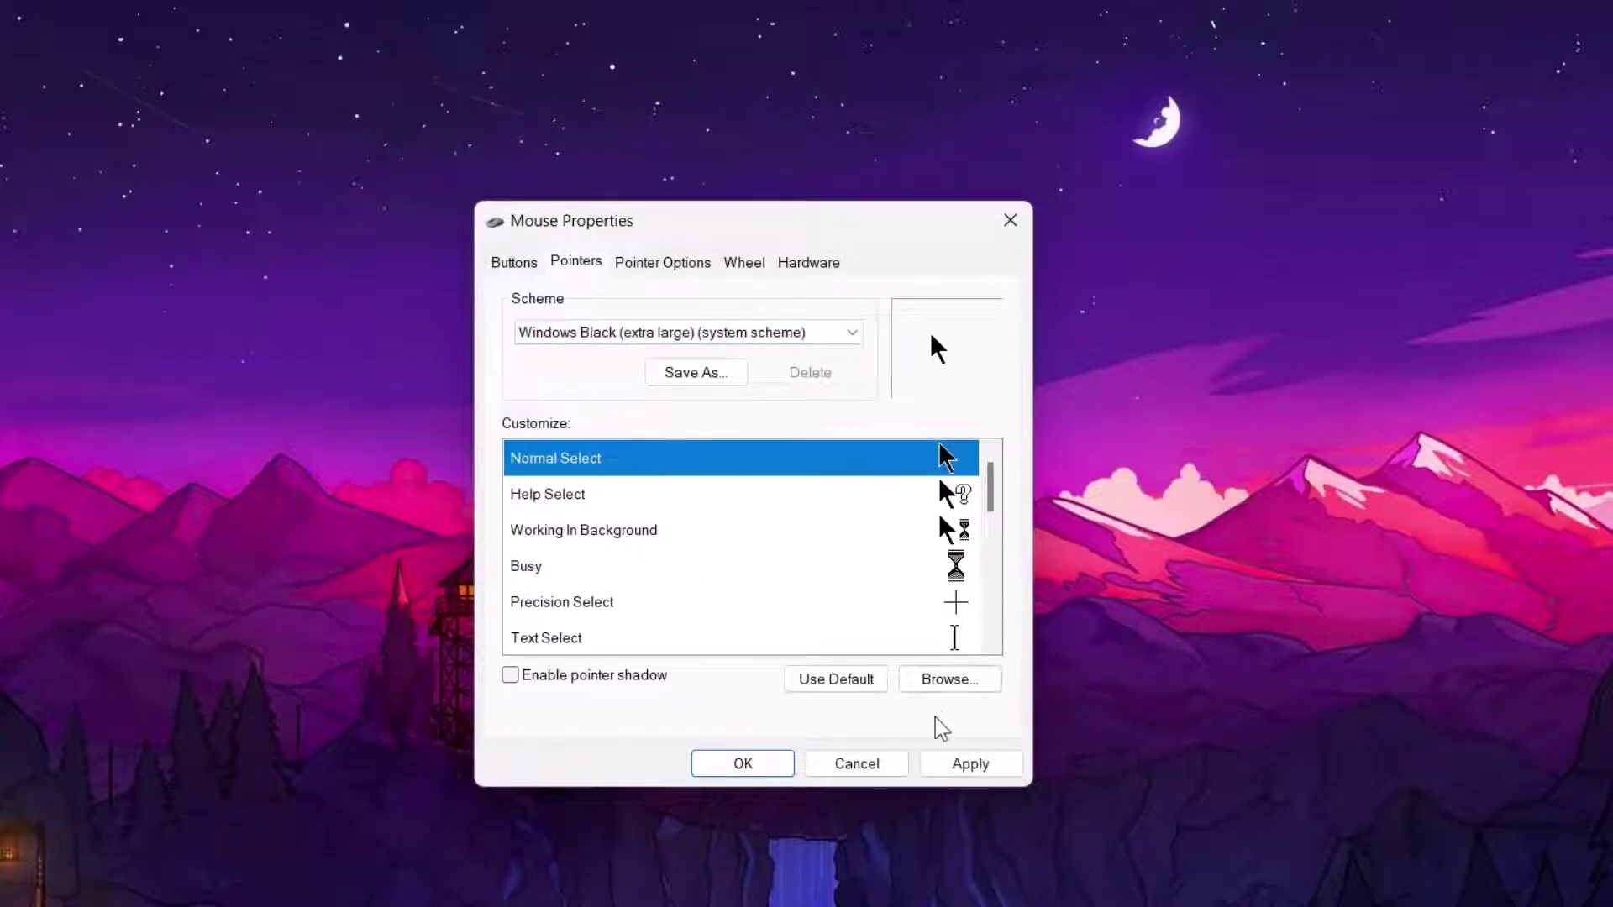
left_click(966, 763)
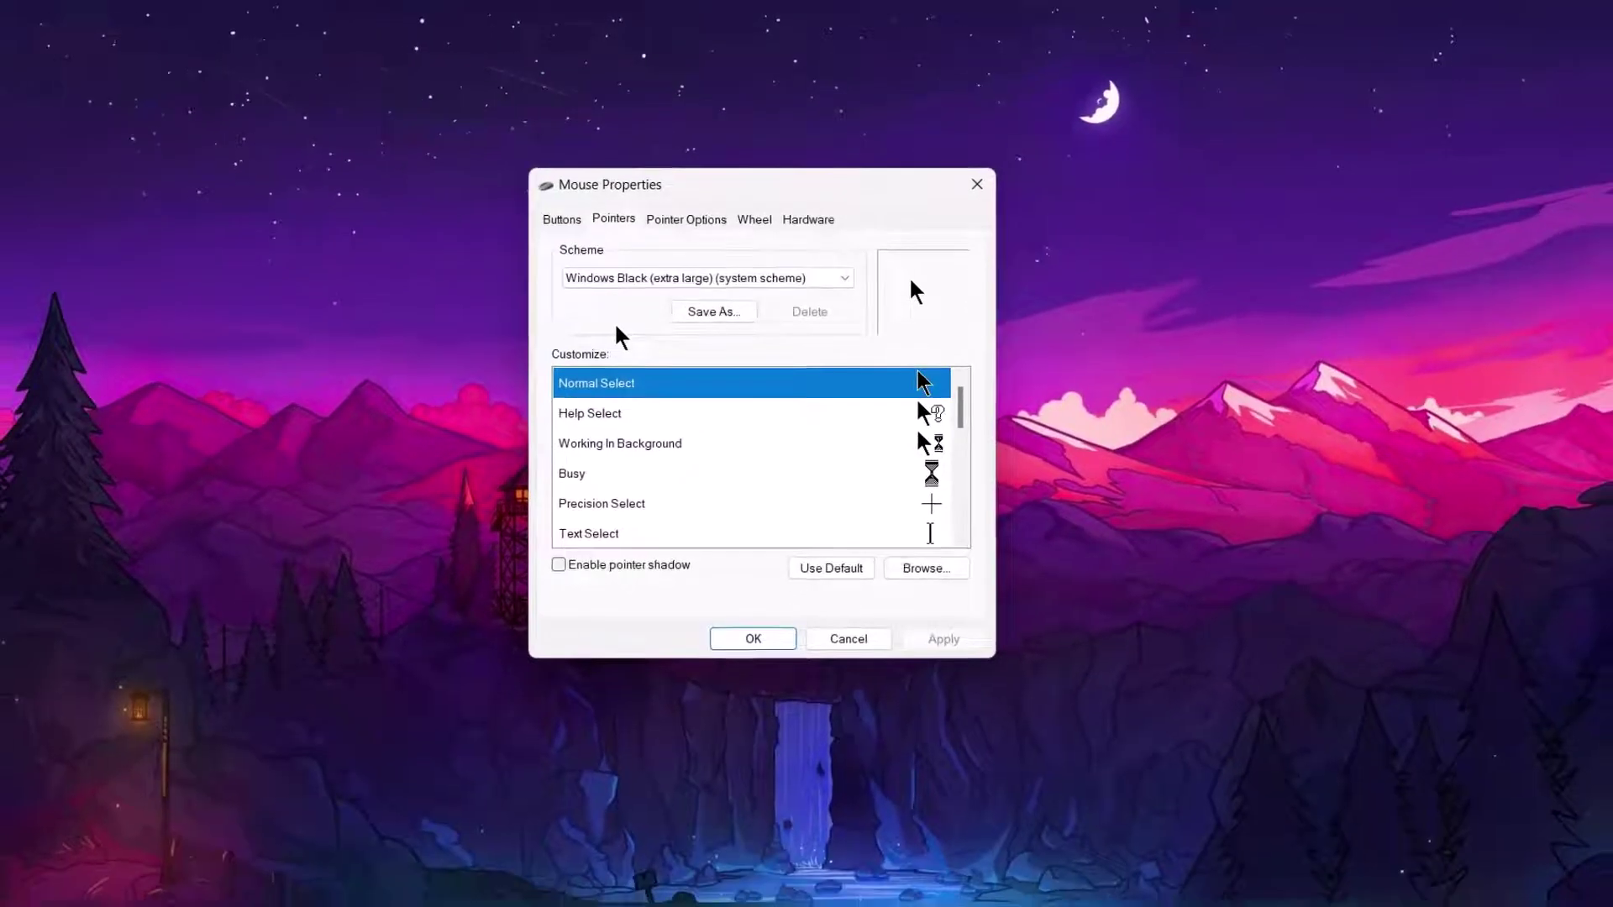
Step: Switch to Chrome and limit the DeviantArt search results for custom cursors to this year
left_click(899, 882)
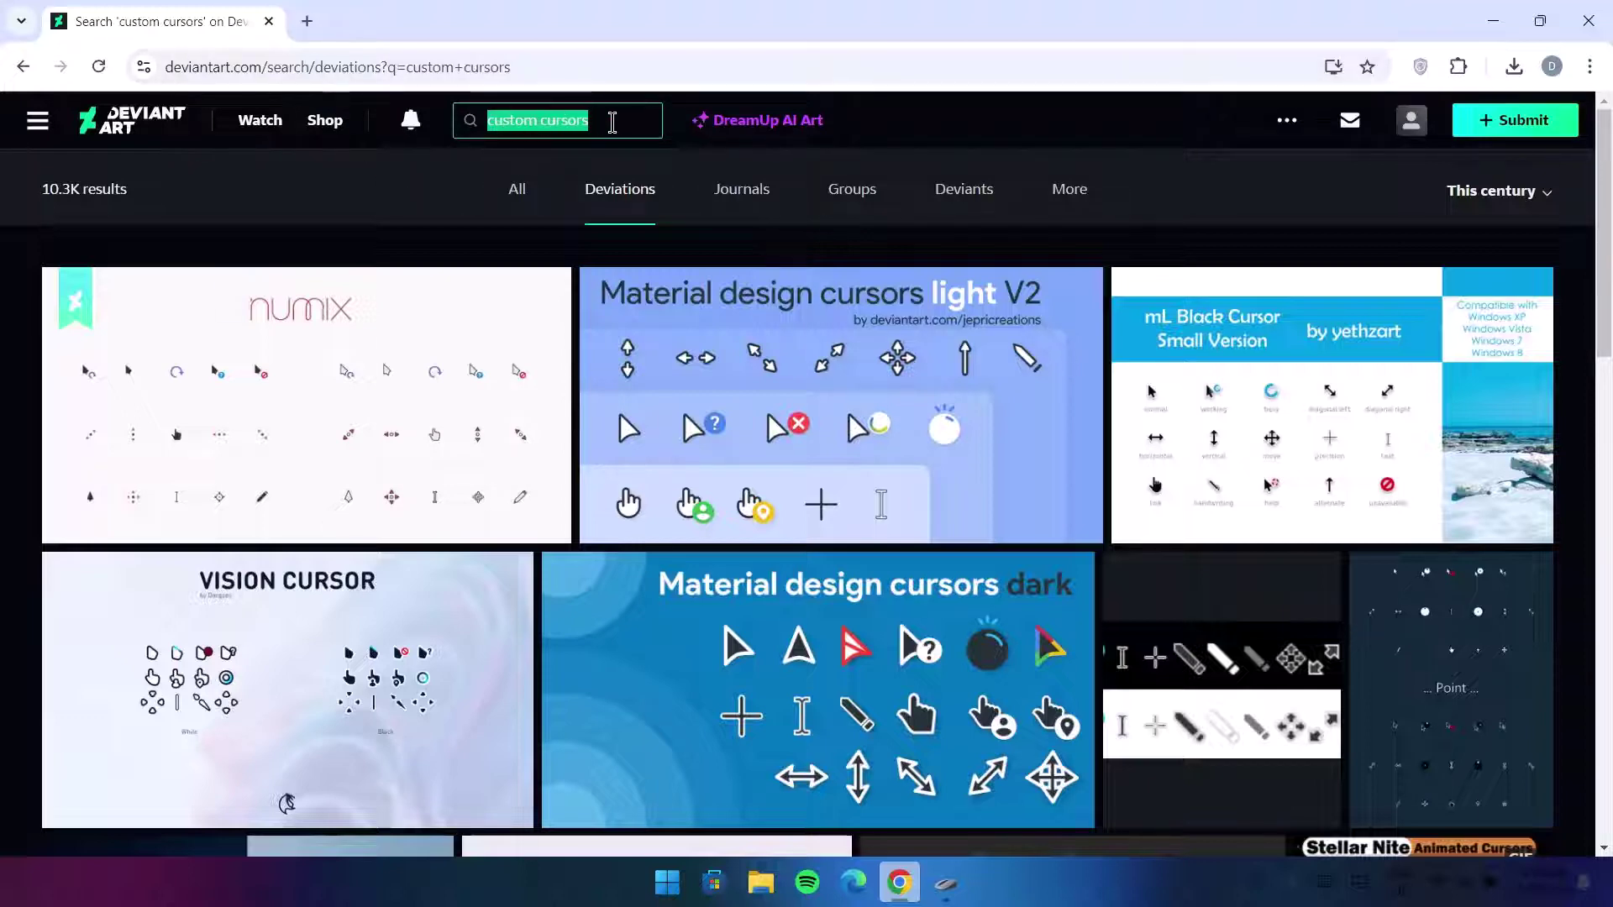
left_click(613, 121)
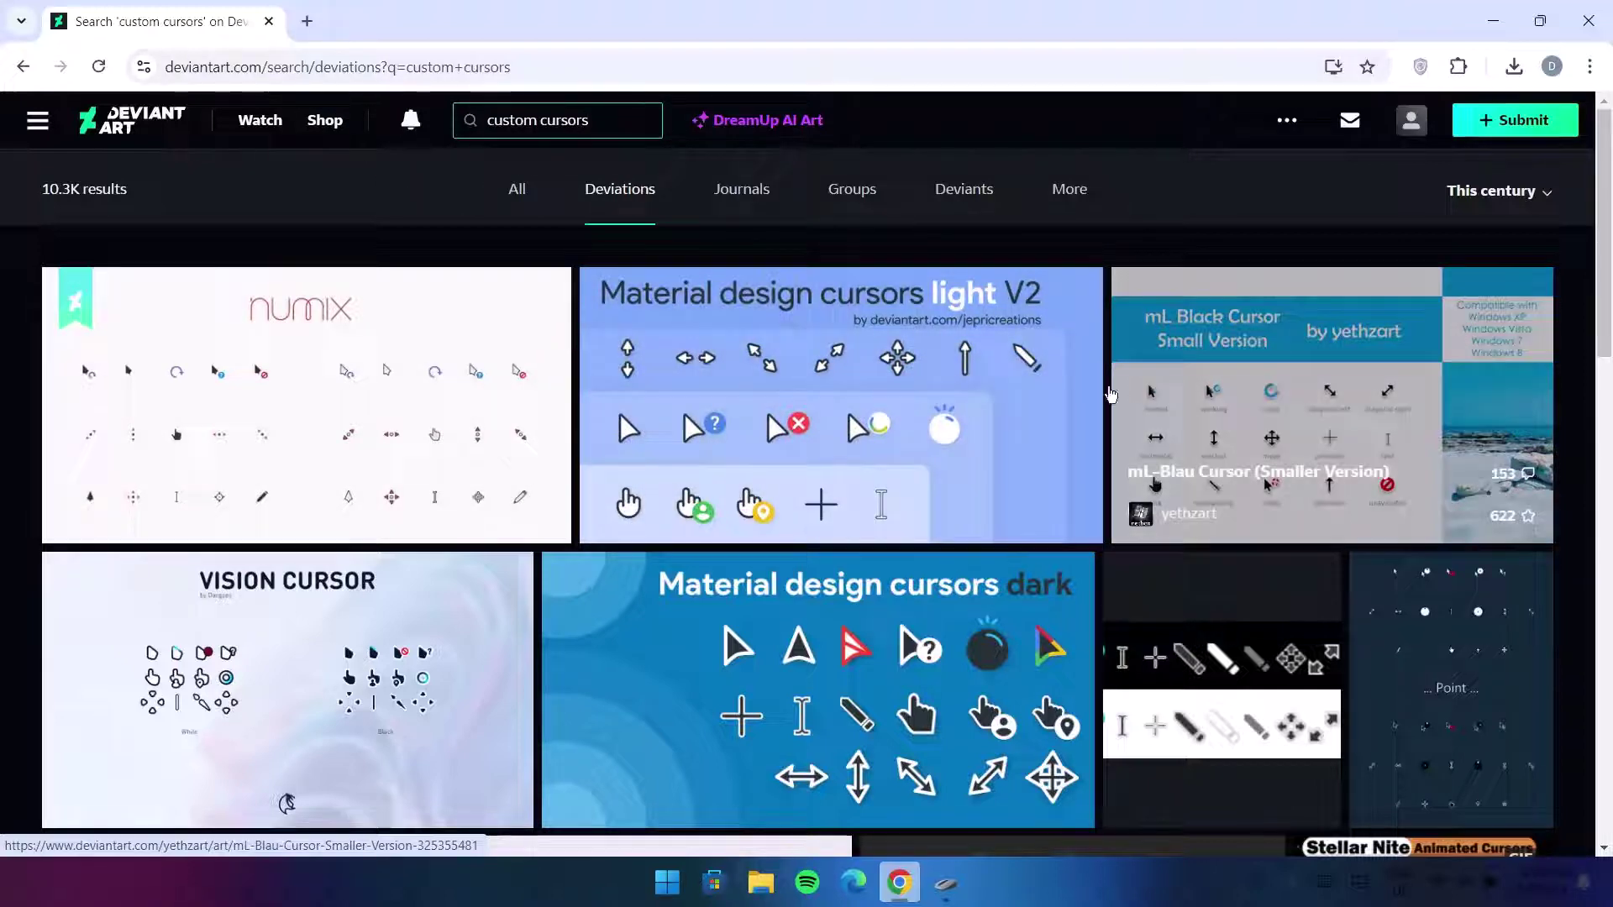
left_click(1537, 195)
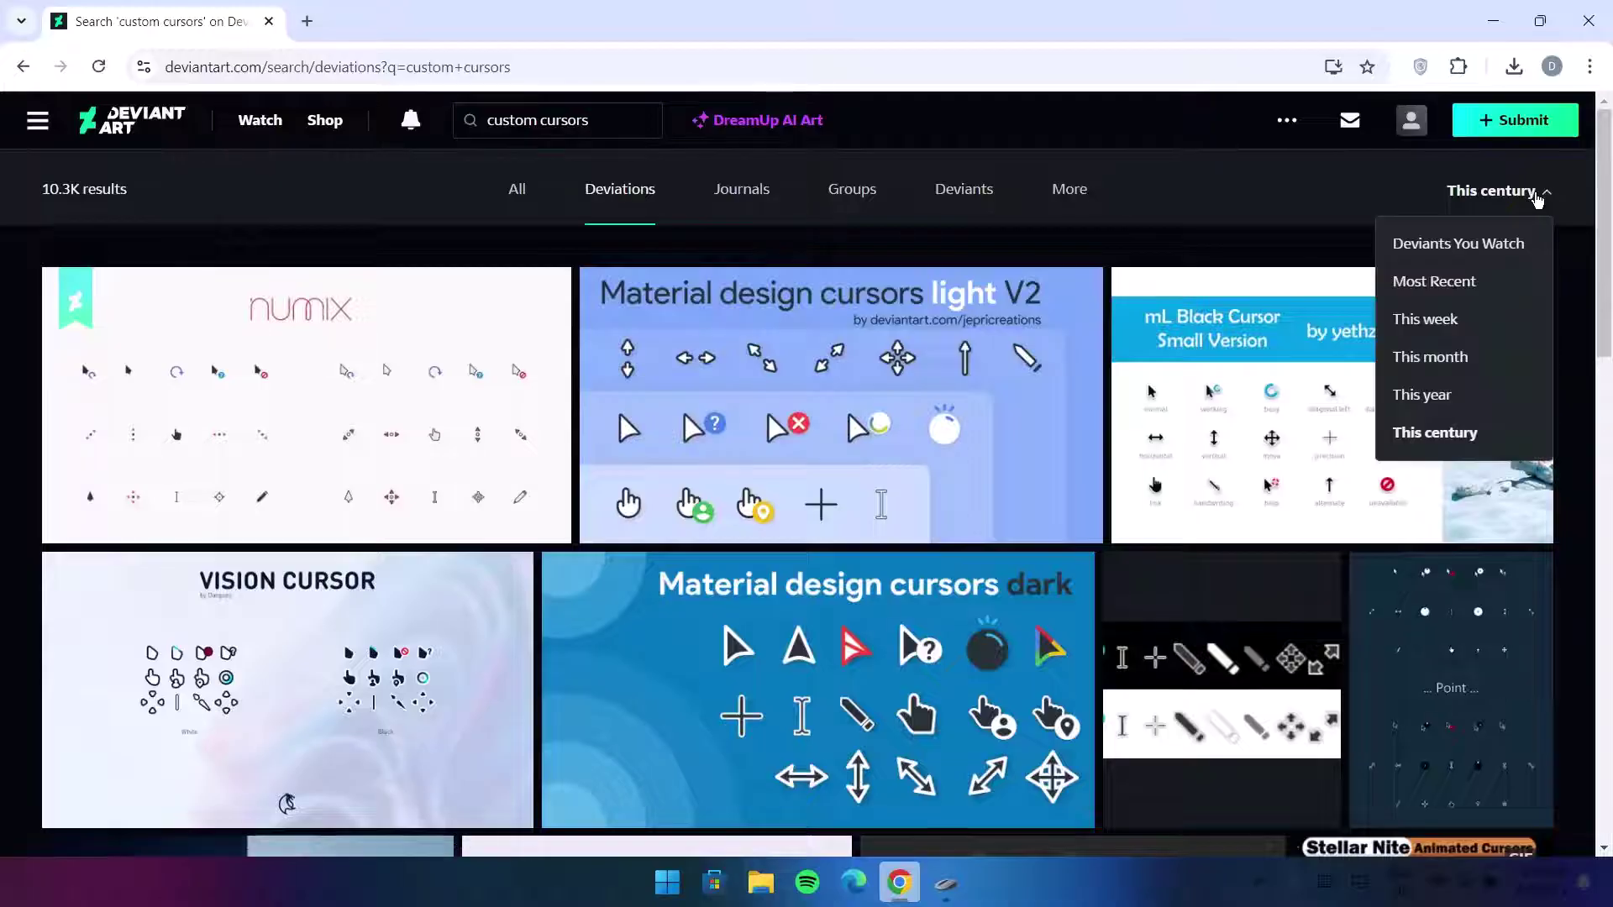
left_click(1420, 395)
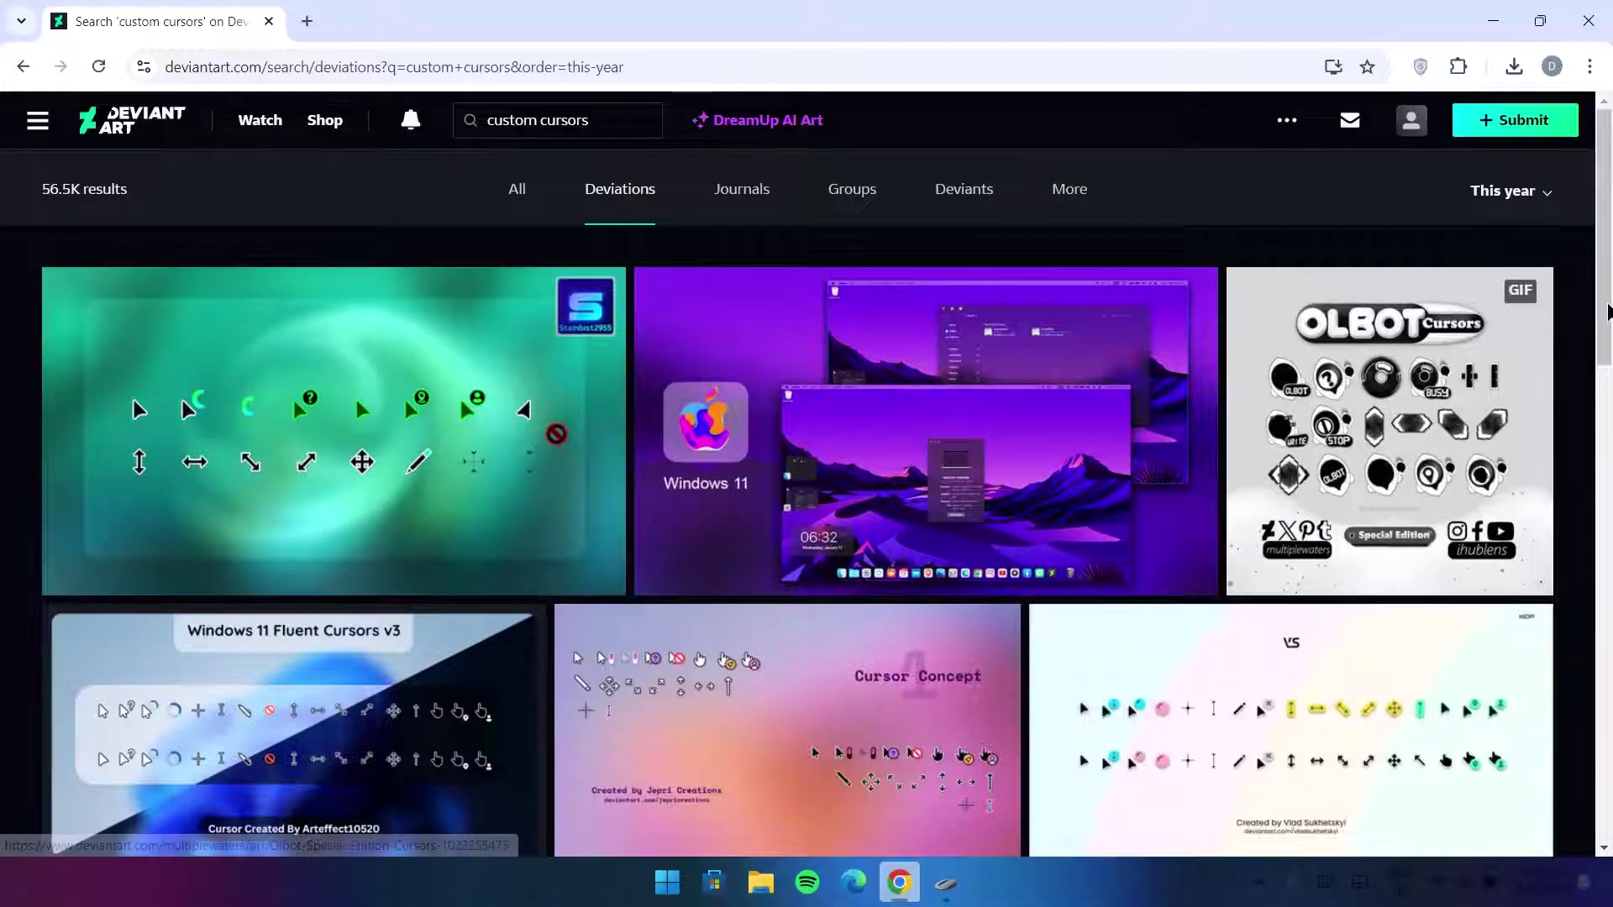
Step: Open the Spectre Cursors page from the results, check its download option and return to the search results
scroll(1607, 312, "down", 2)
scroll(1607, 312, "up", 1)
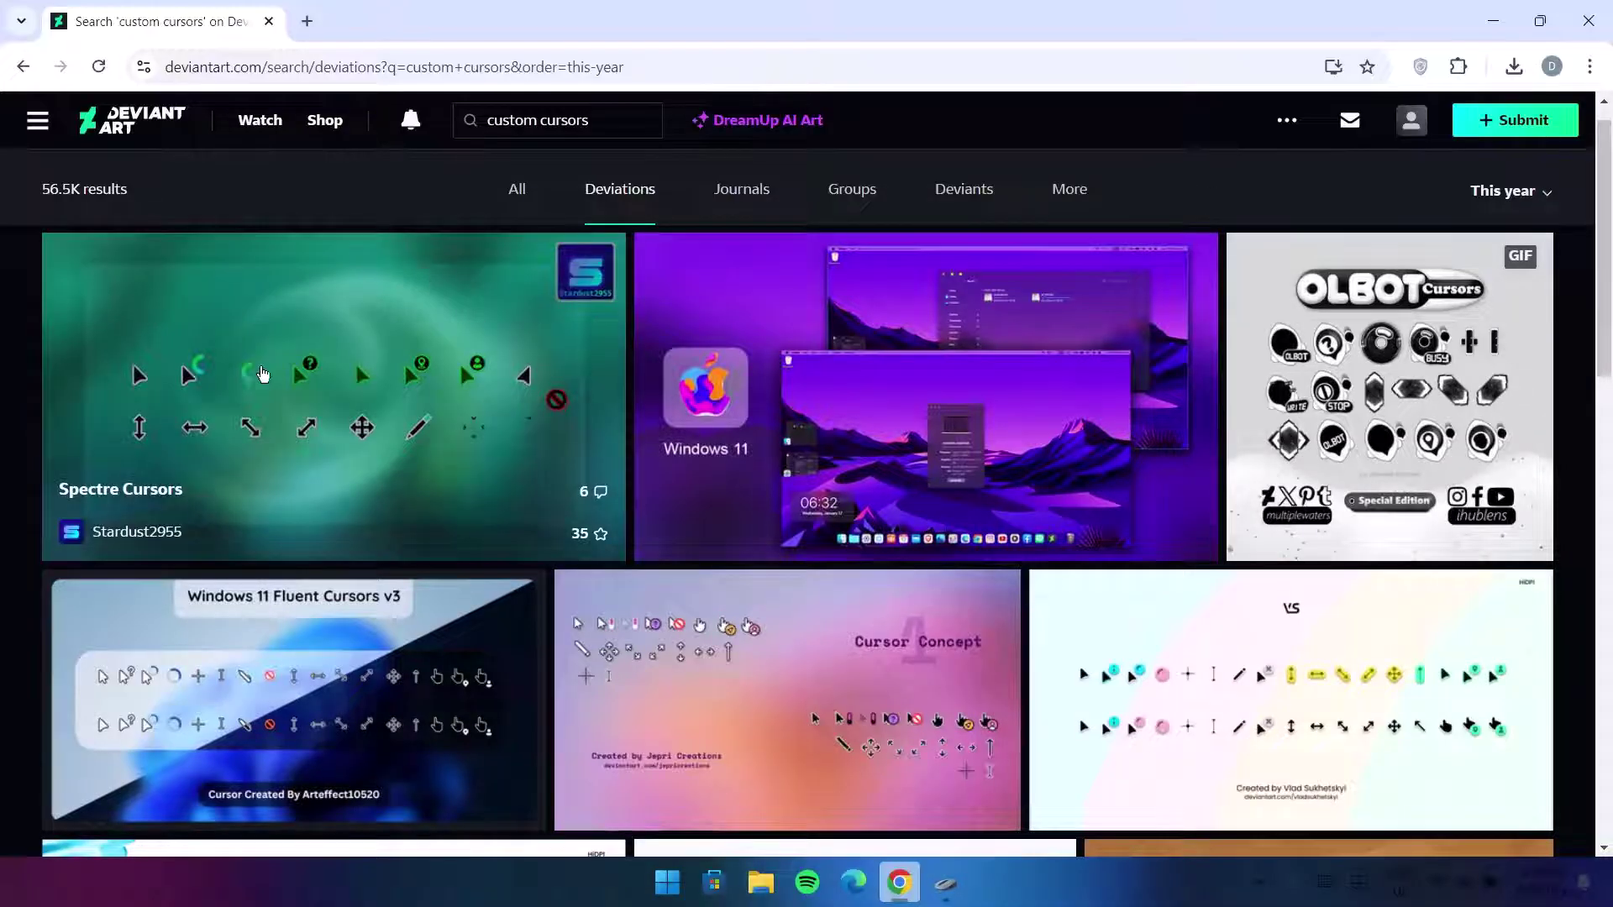
left_click(320, 316)
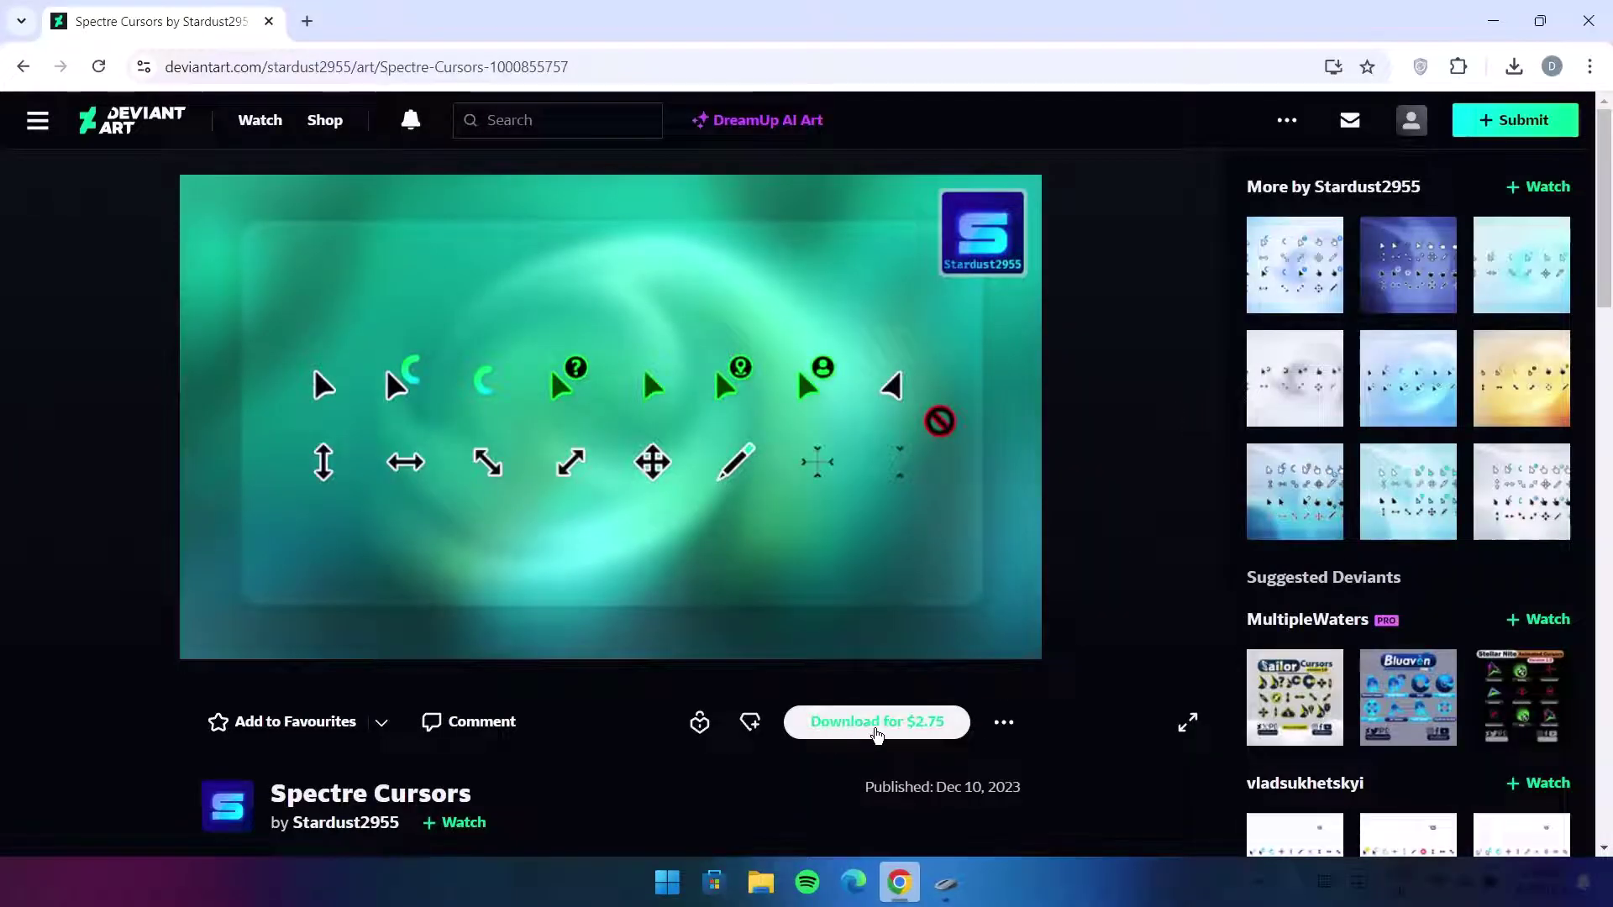
left_click(901, 736)
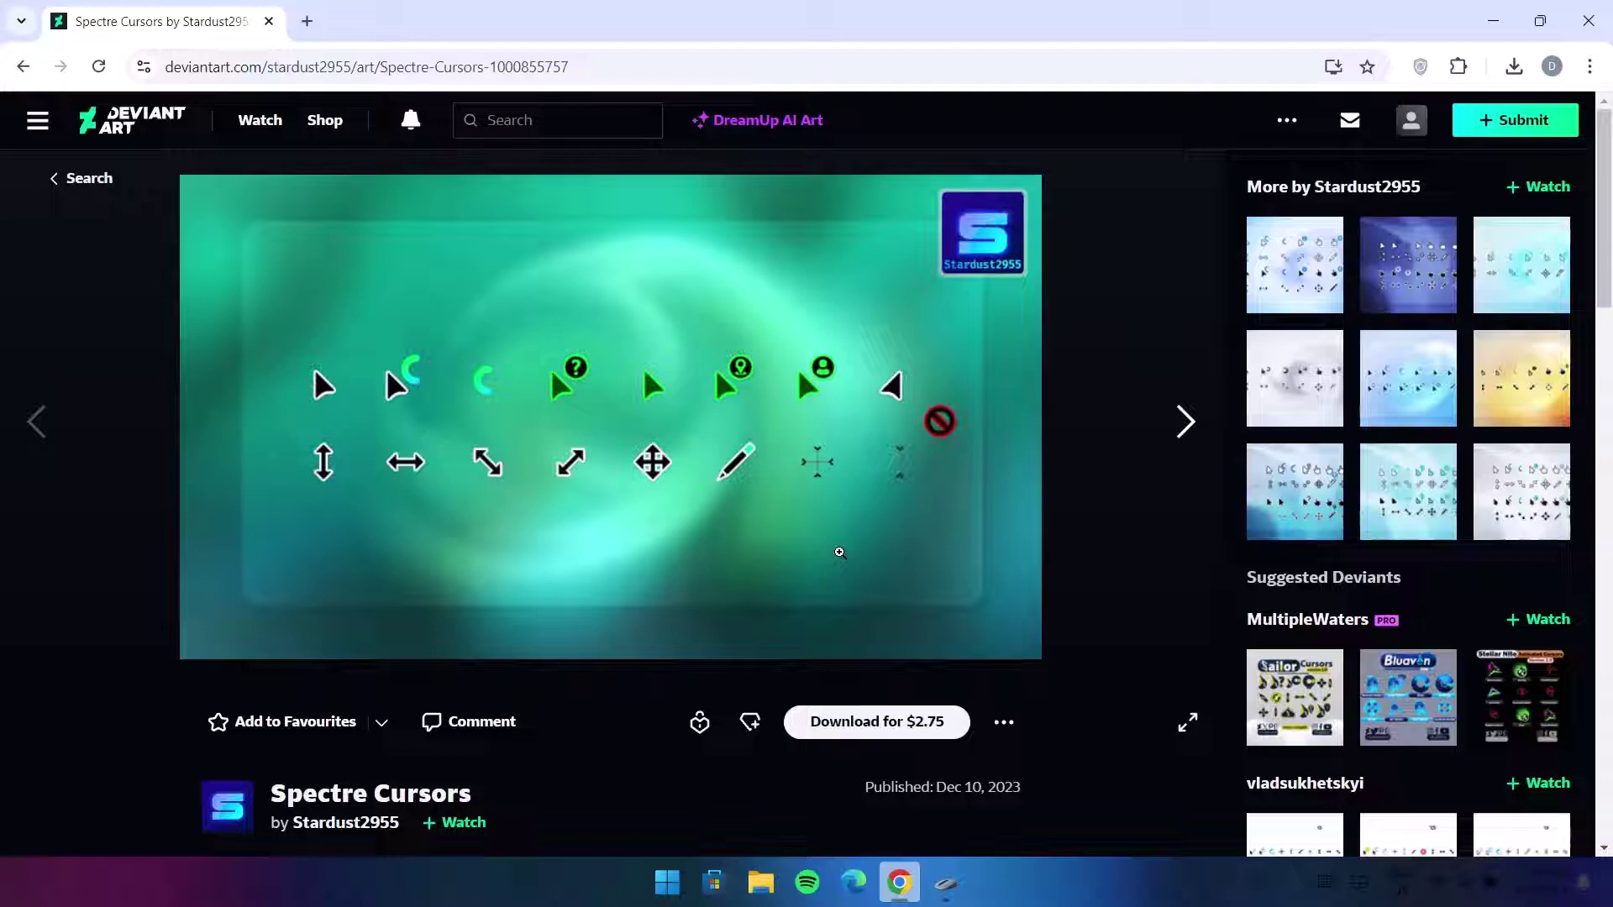
left_click(29, 71)
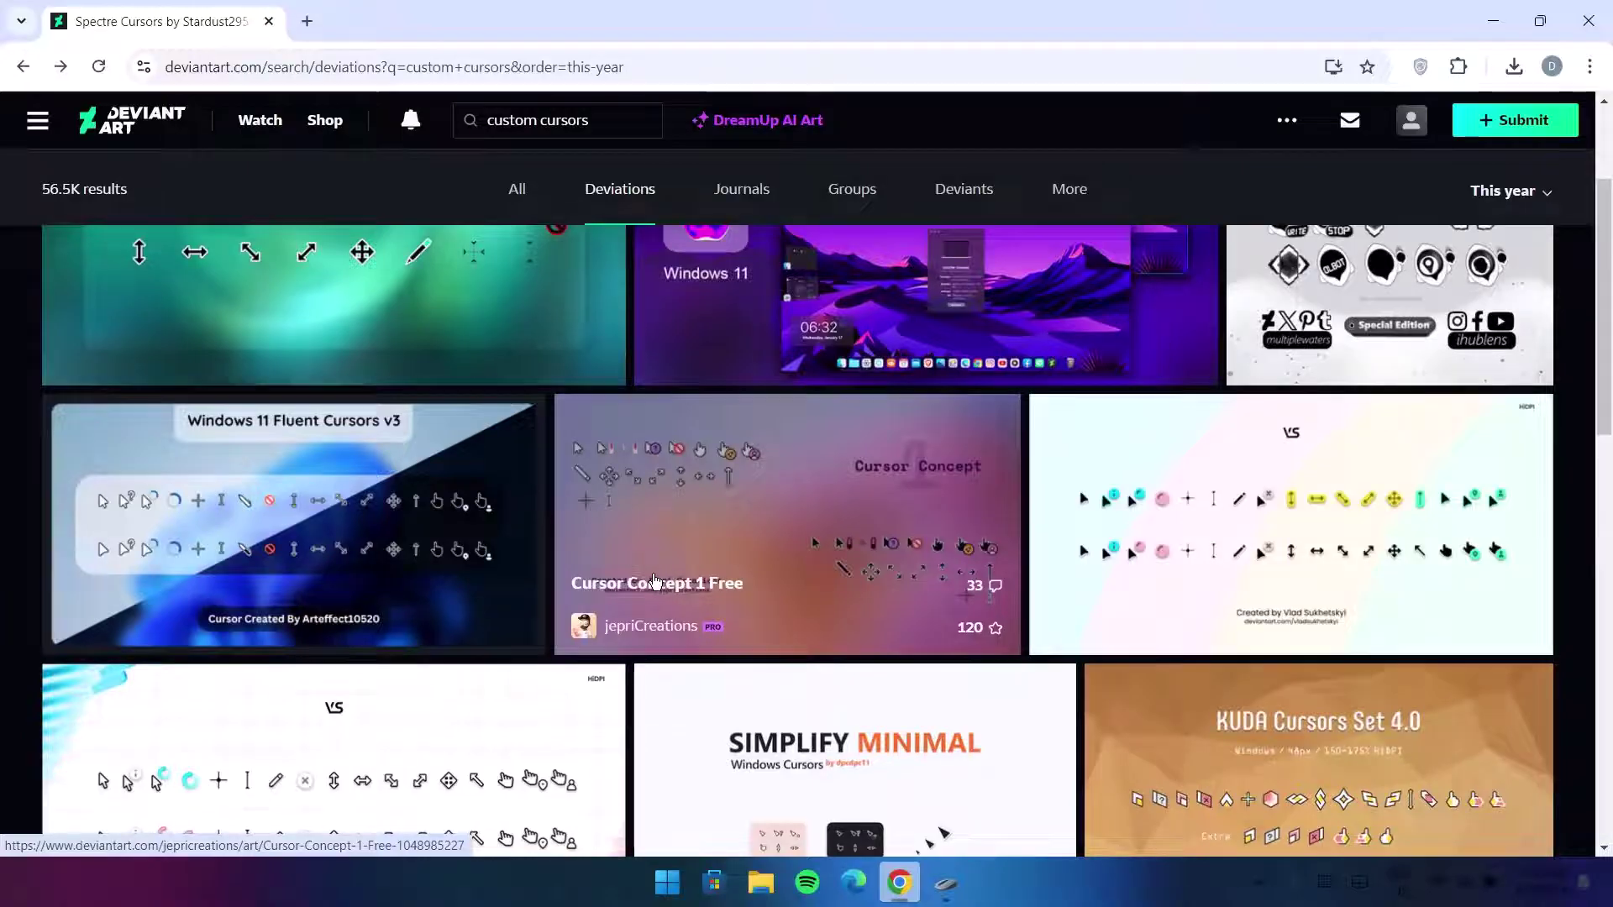
Step: Open the Cursor Concept 1 Free page from the results and download the free cursor pack
left_click(804, 501)
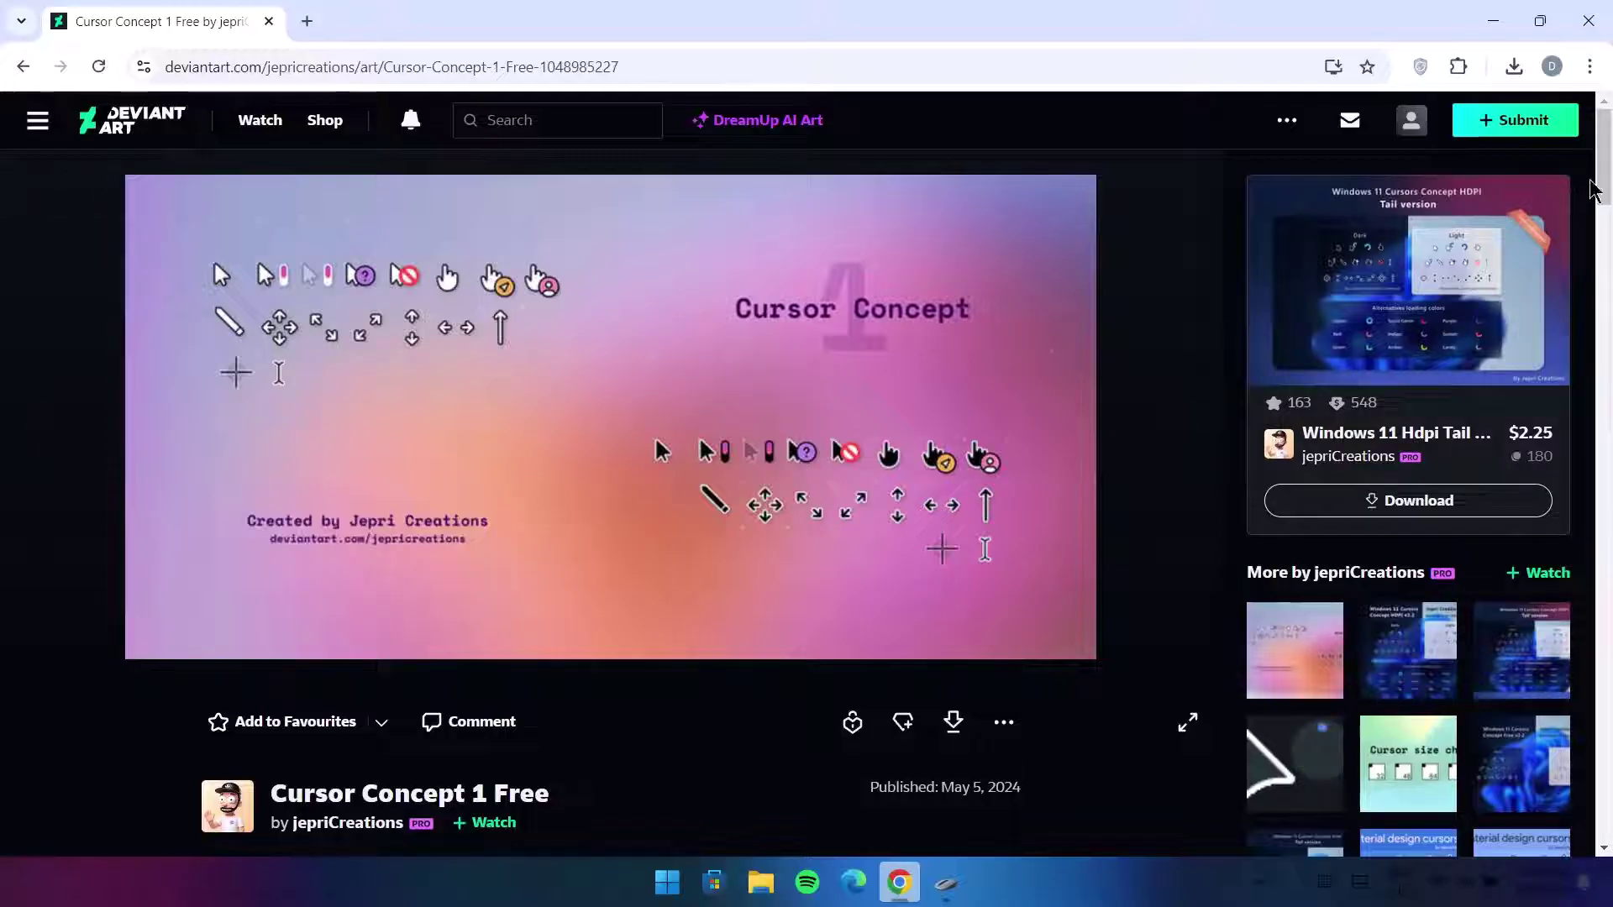
scroll(1601, 182, "down", 1)
scroll(1606, 185, "up", 1)
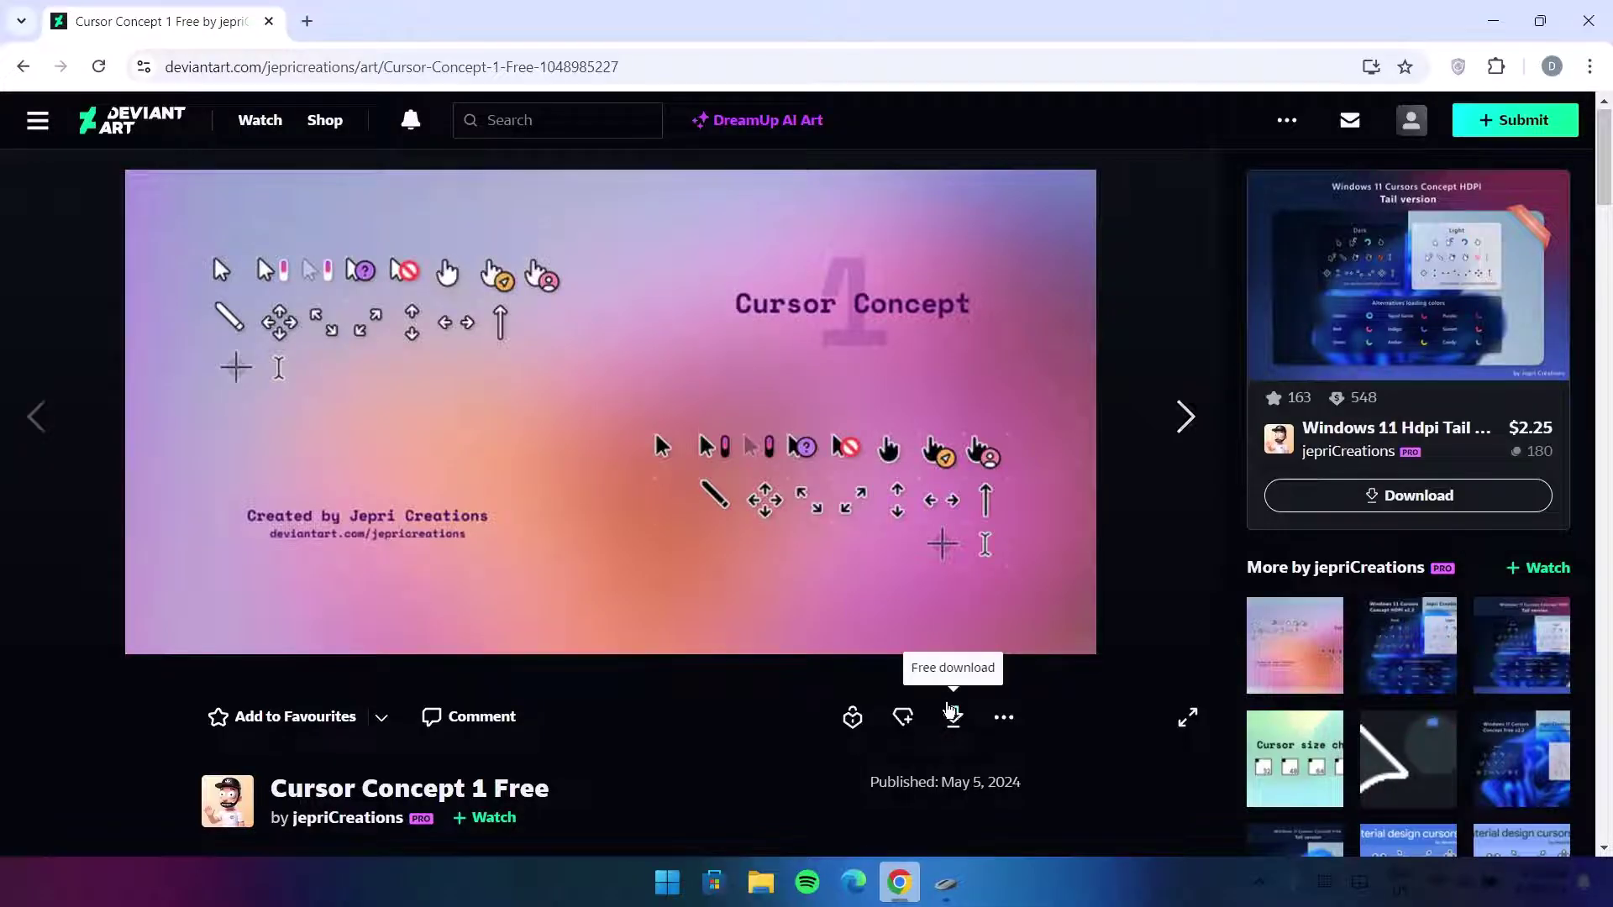
left_click(950, 721)
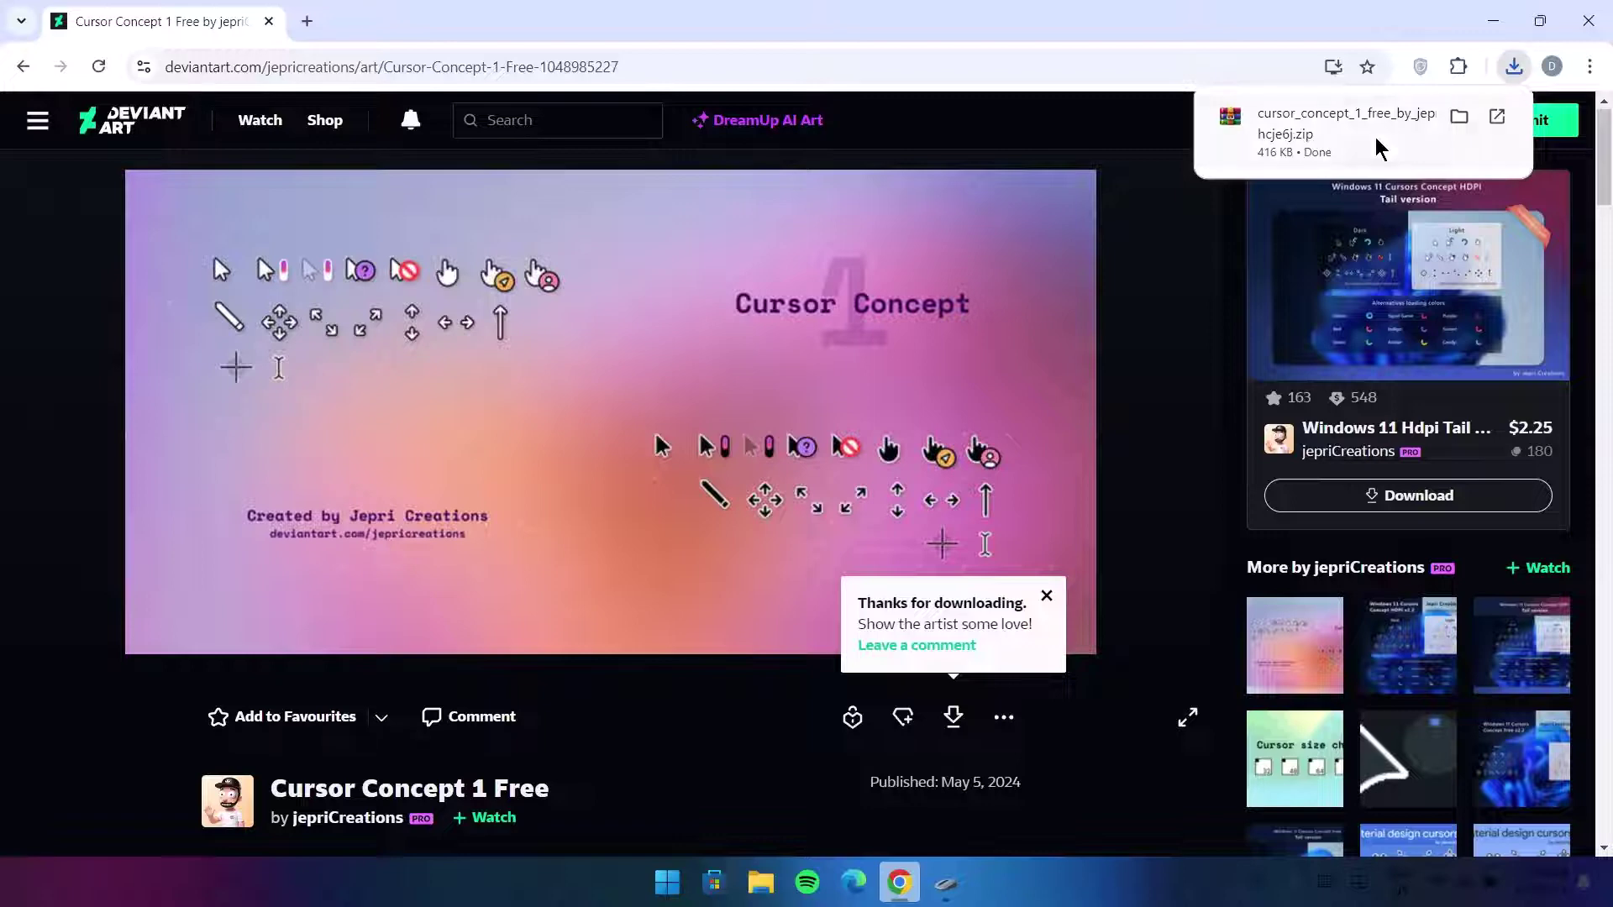
Step: Show the downloaded cursor pack zip in its folder and extract all of its contents
left_click(1459, 118)
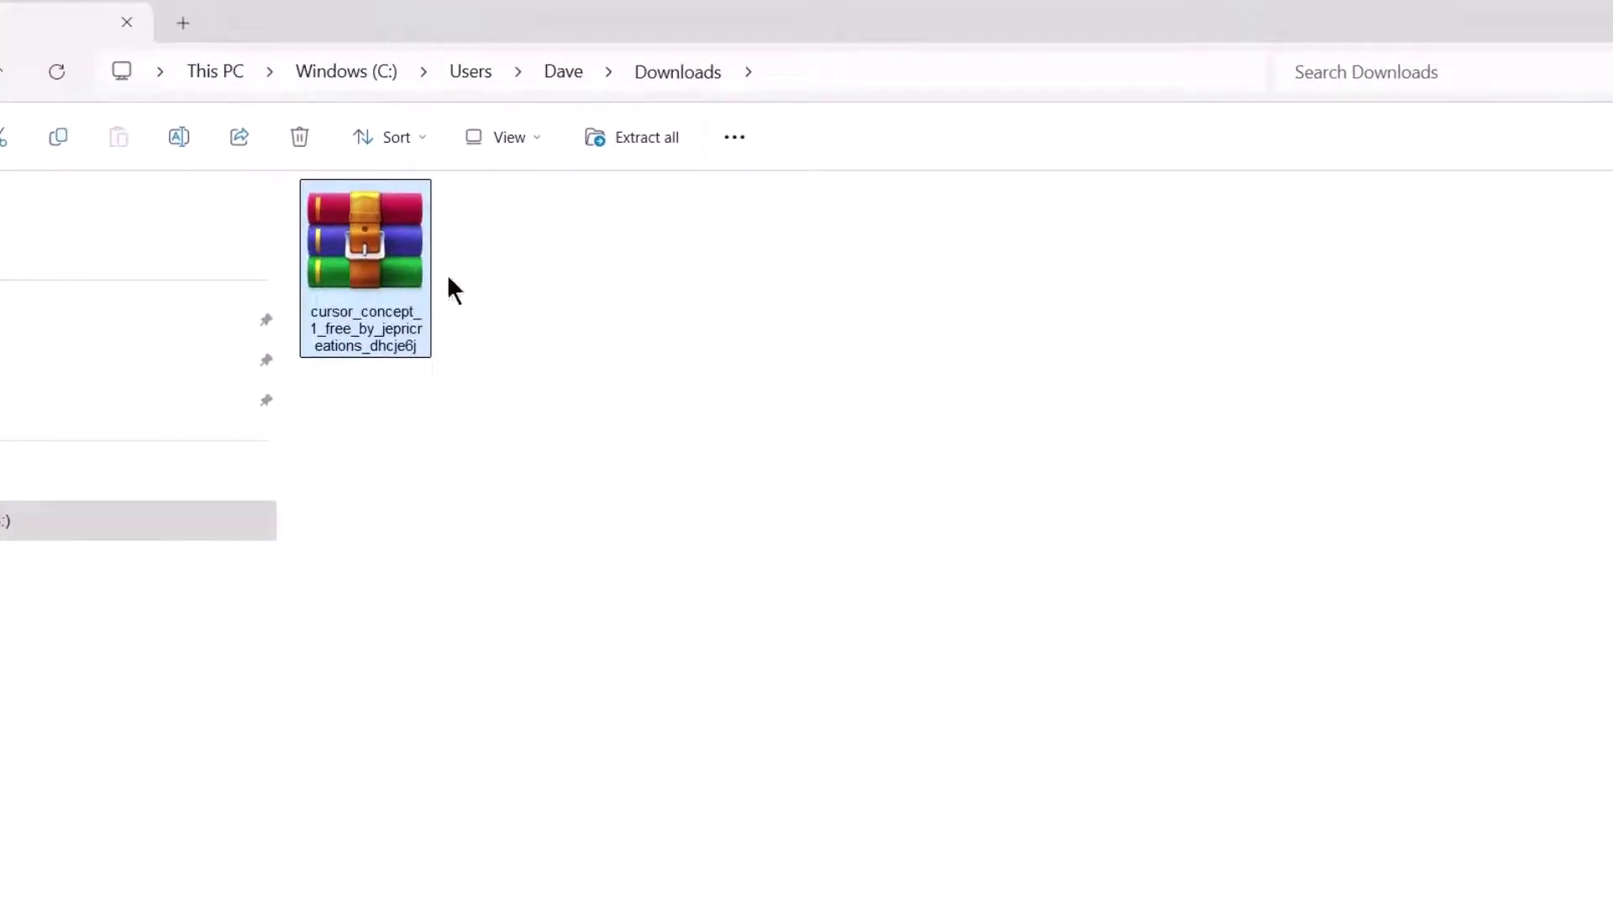
right_click(363, 242)
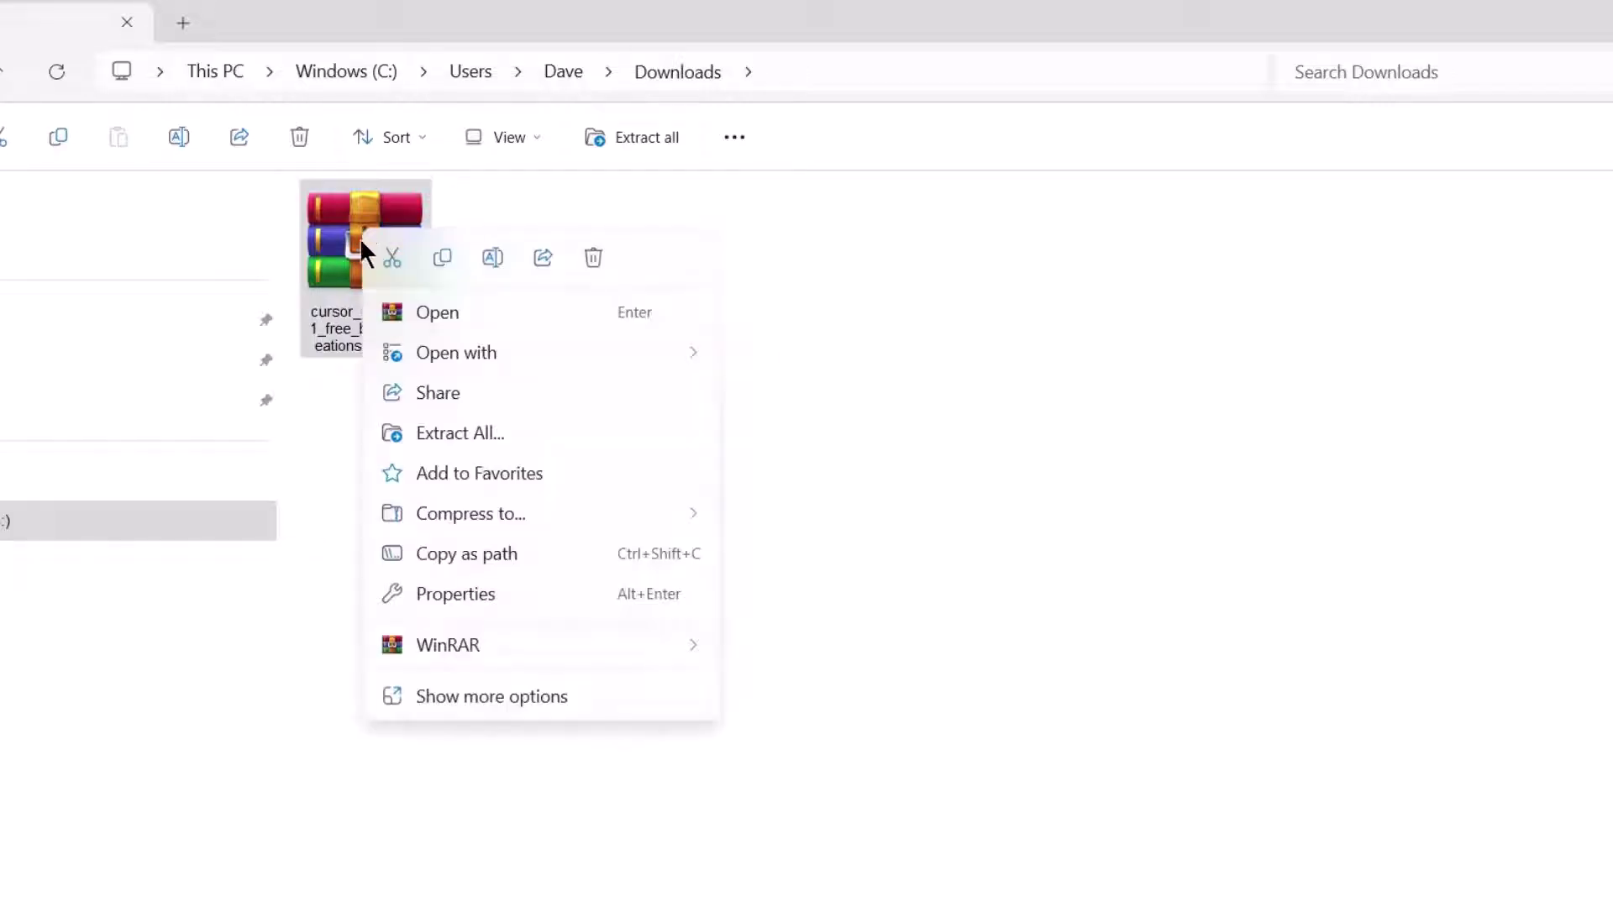
left_click(457, 433)
left_click(1025, 744)
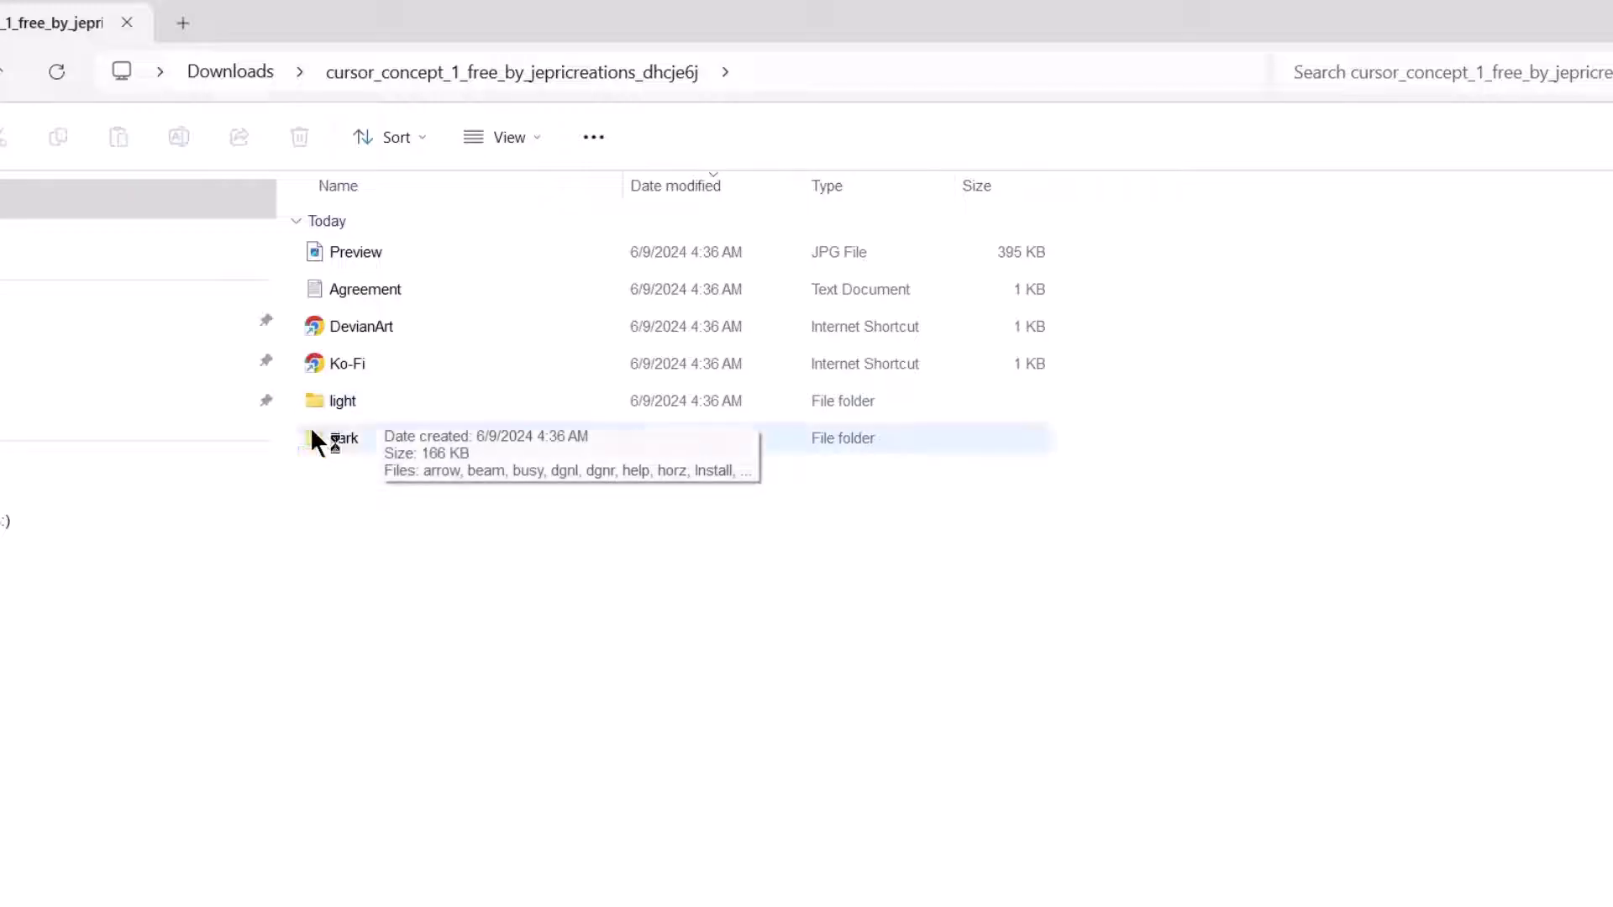
Step: Install the dark cursor set by running the Install setup information file in the extracted pack's dark folder, and allow it to open
double_click(348, 439)
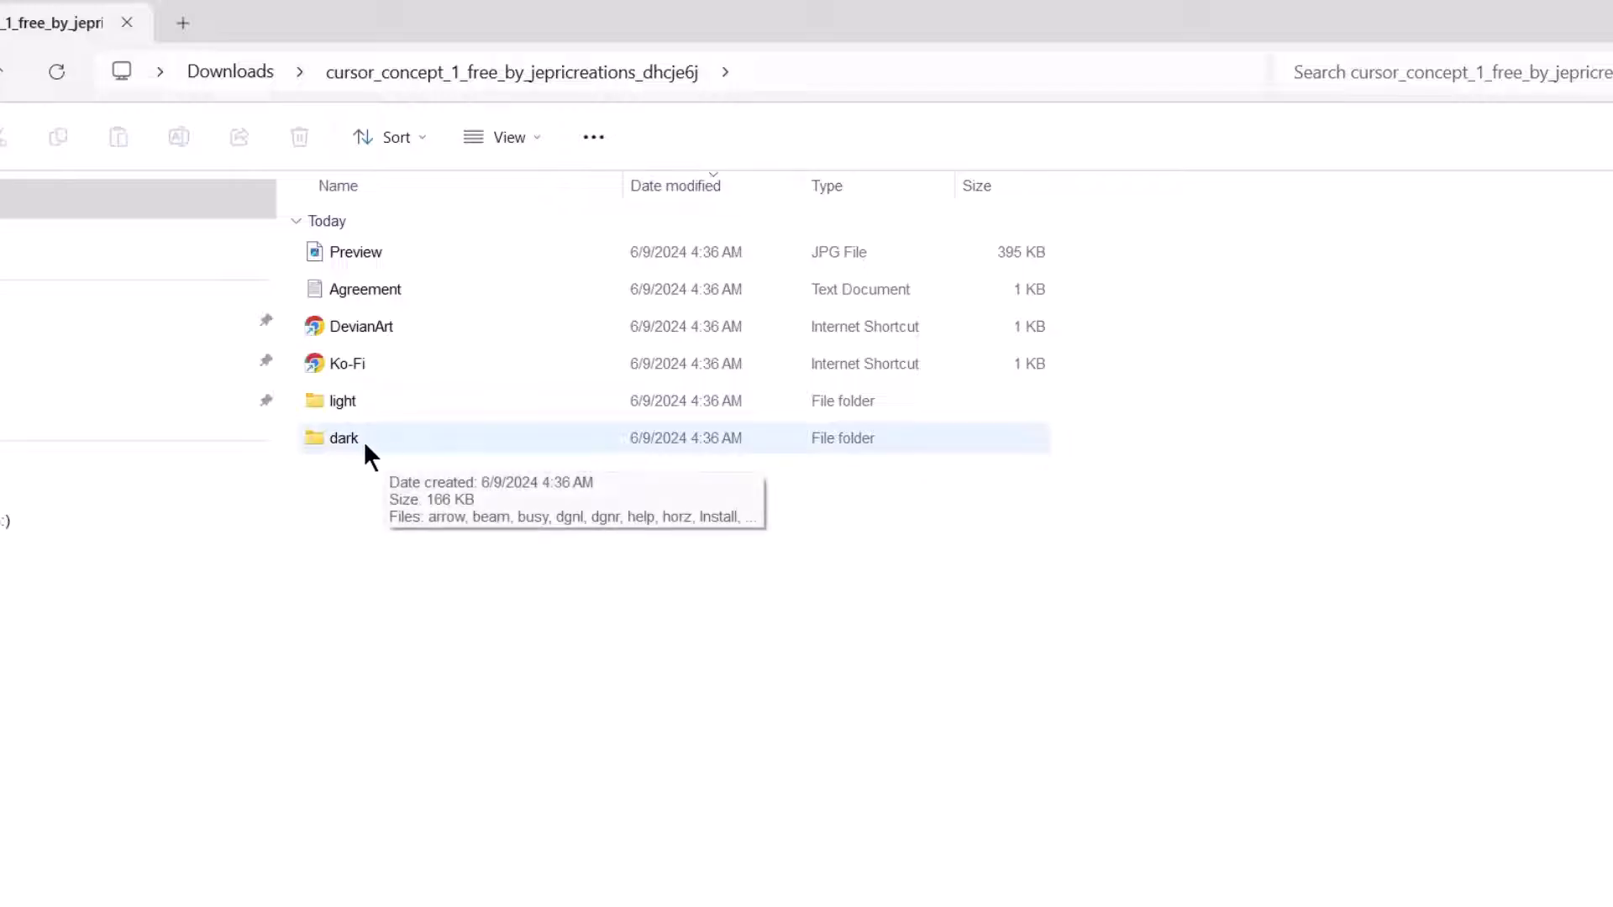
double_click(355, 436)
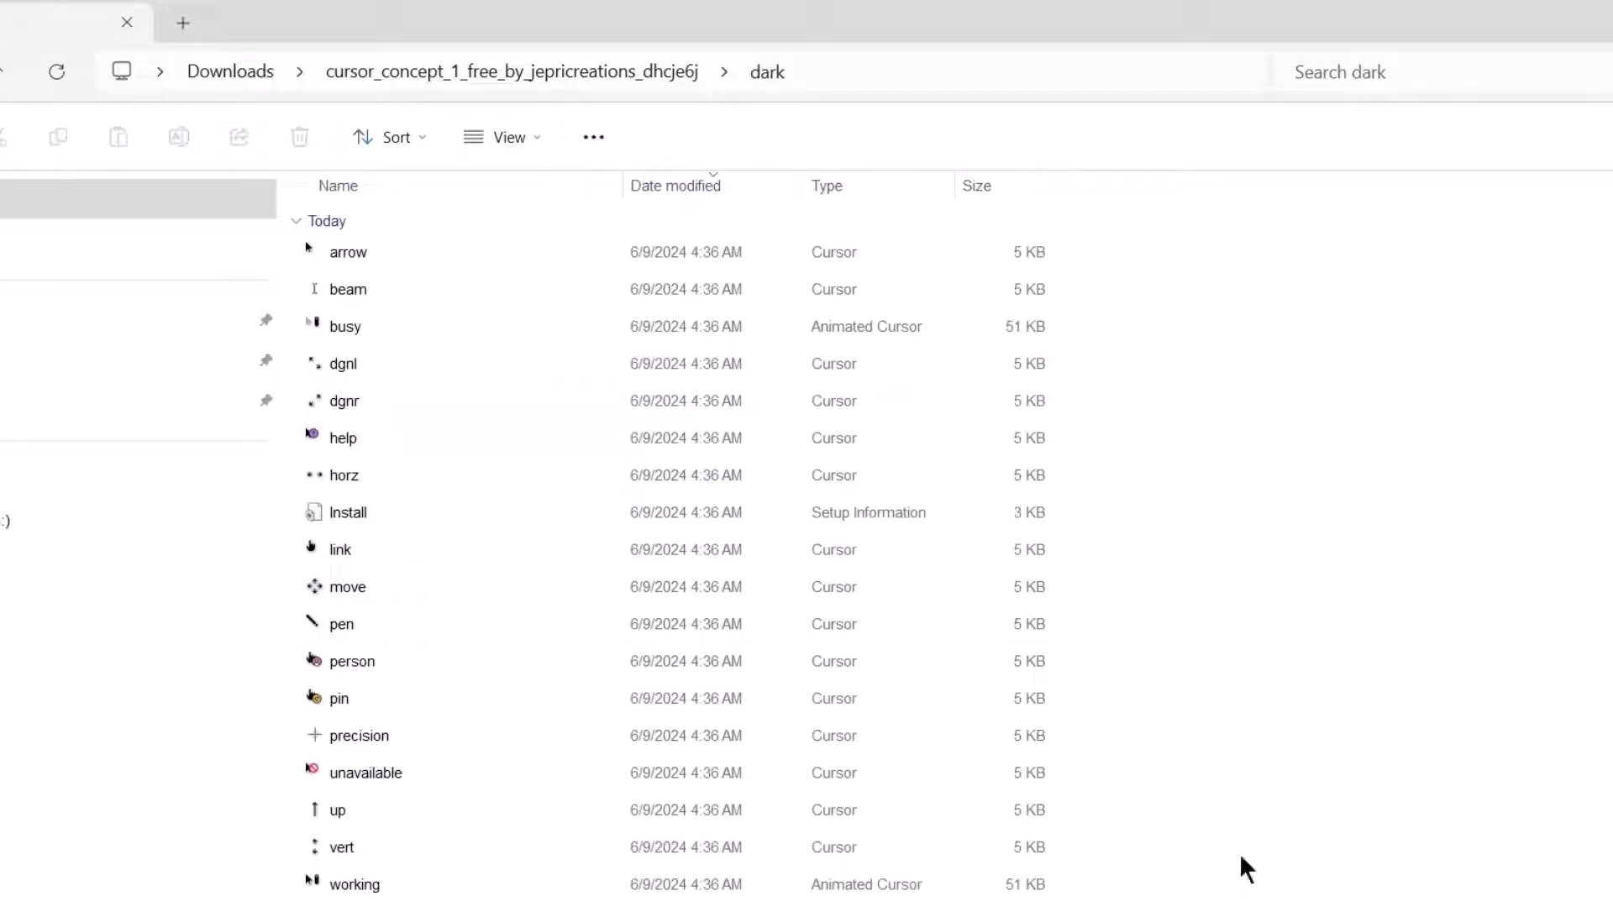
left_click(375, 511)
right_click(360, 510)
left_click(415, 590)
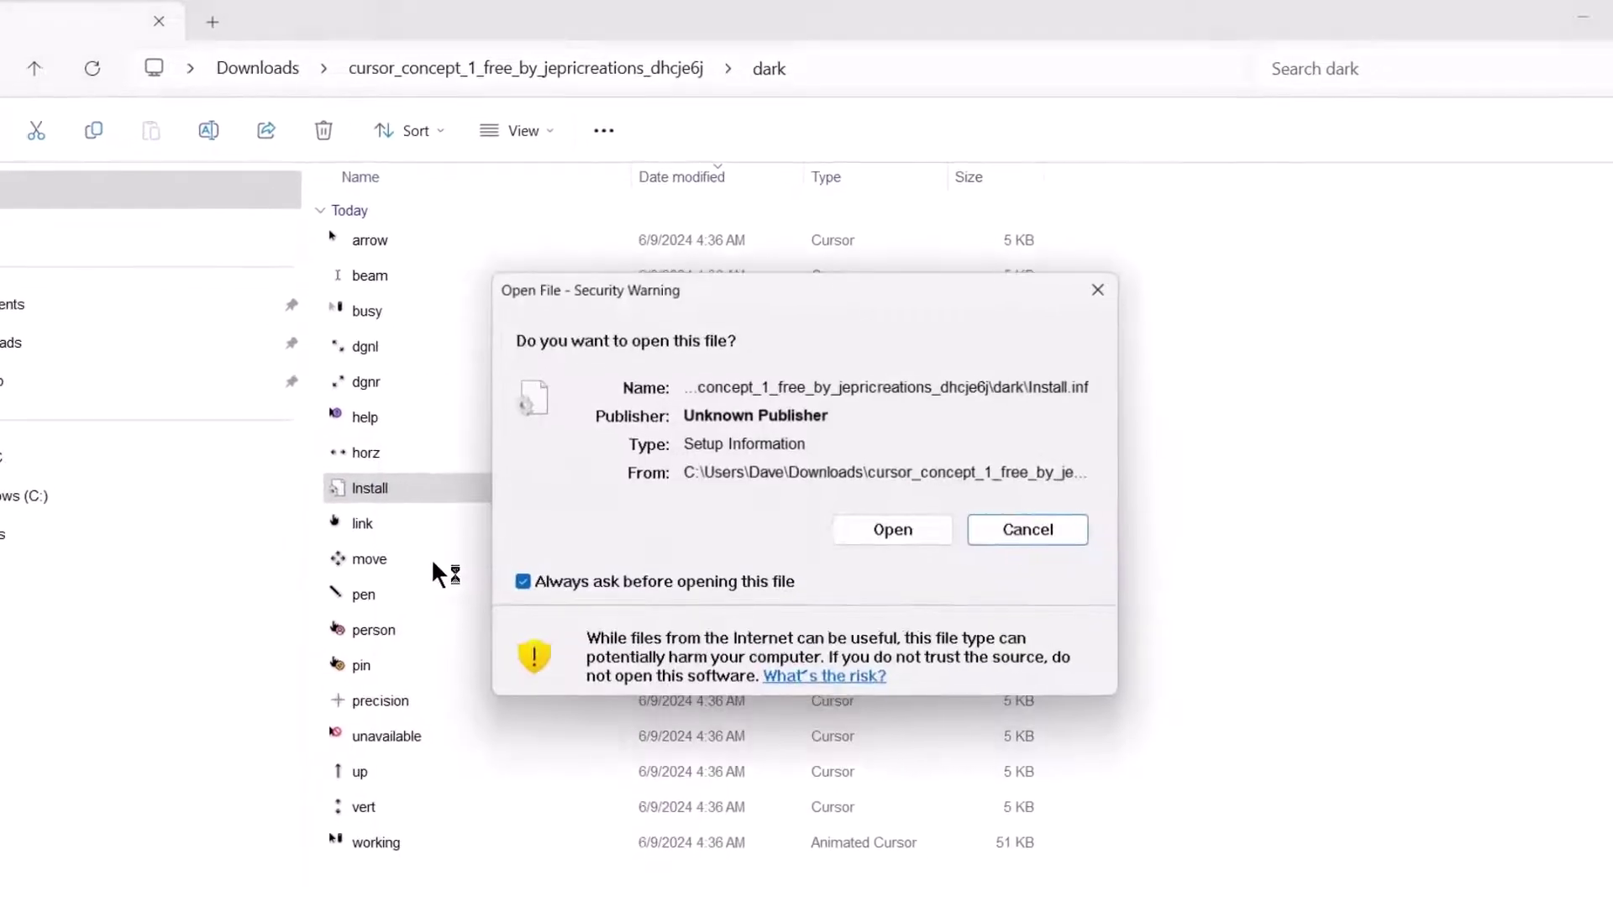
left_click(892, 529)
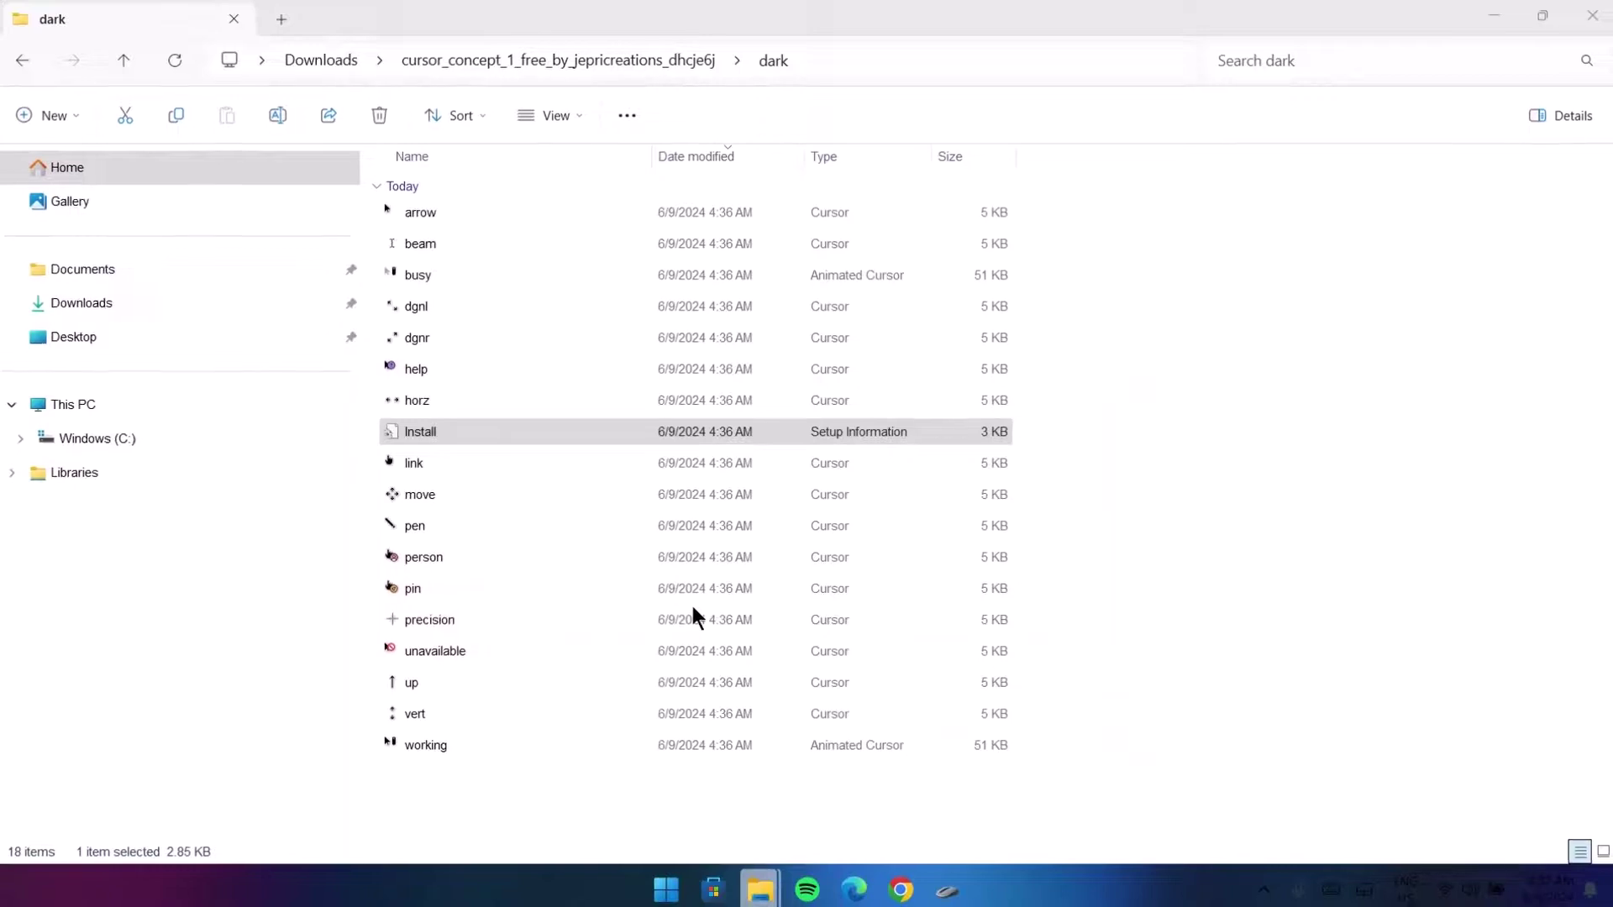
Step: Search the system for mouse settings again, reopen Mouse Properties from the additional mouse settings, and move the dialog toward the desktop's center
left_click(666, 890)
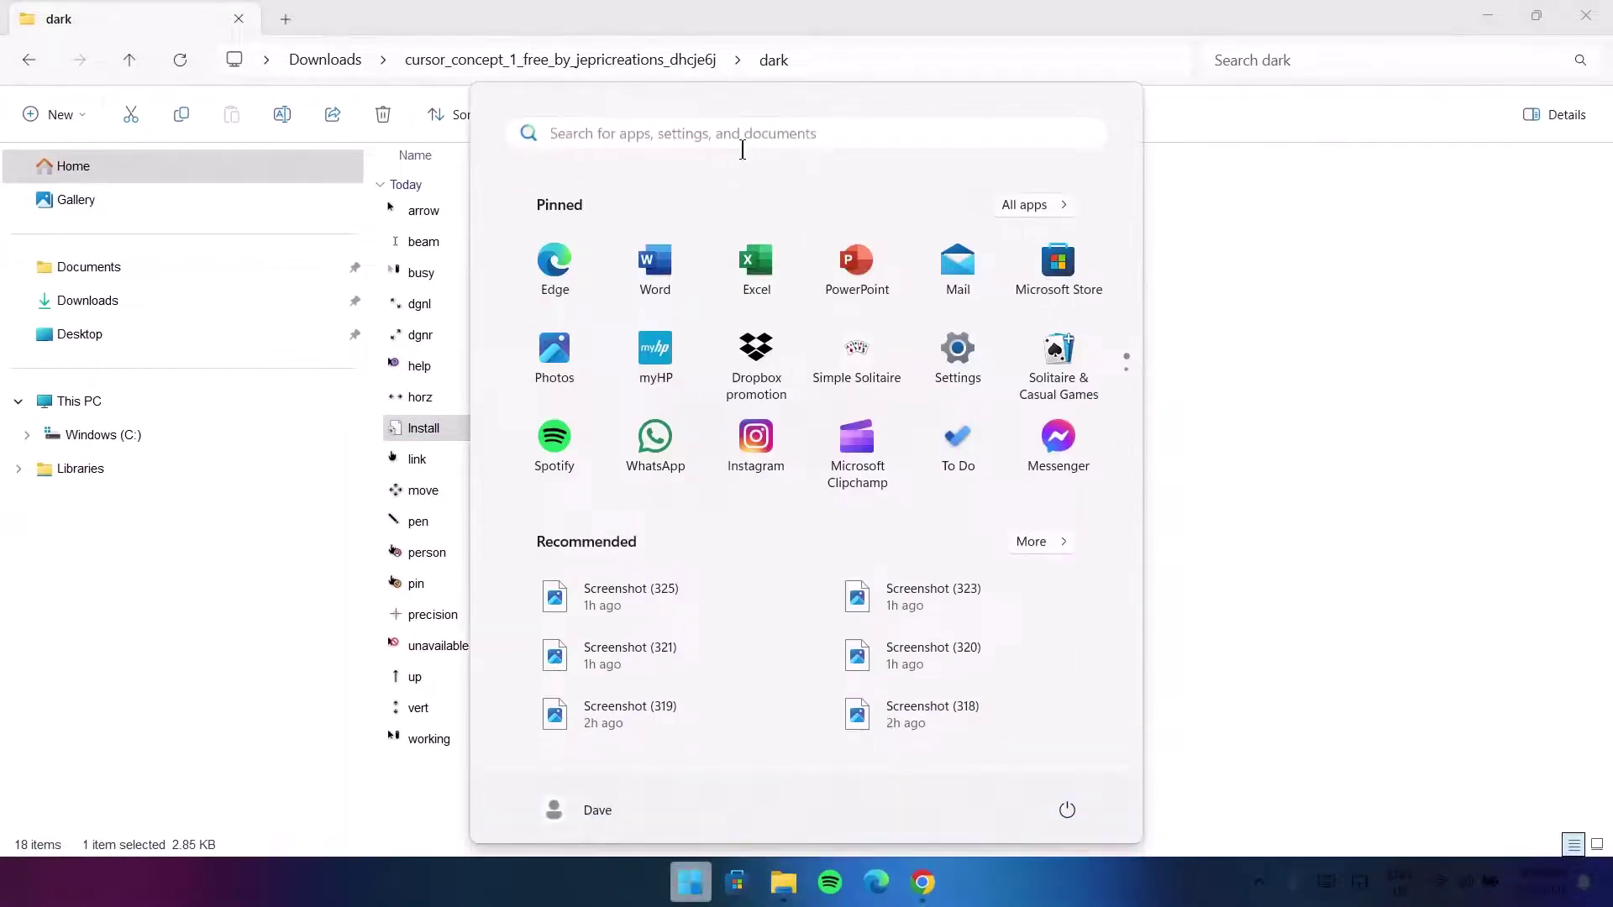
left_click(743, 147)
type("mouse")
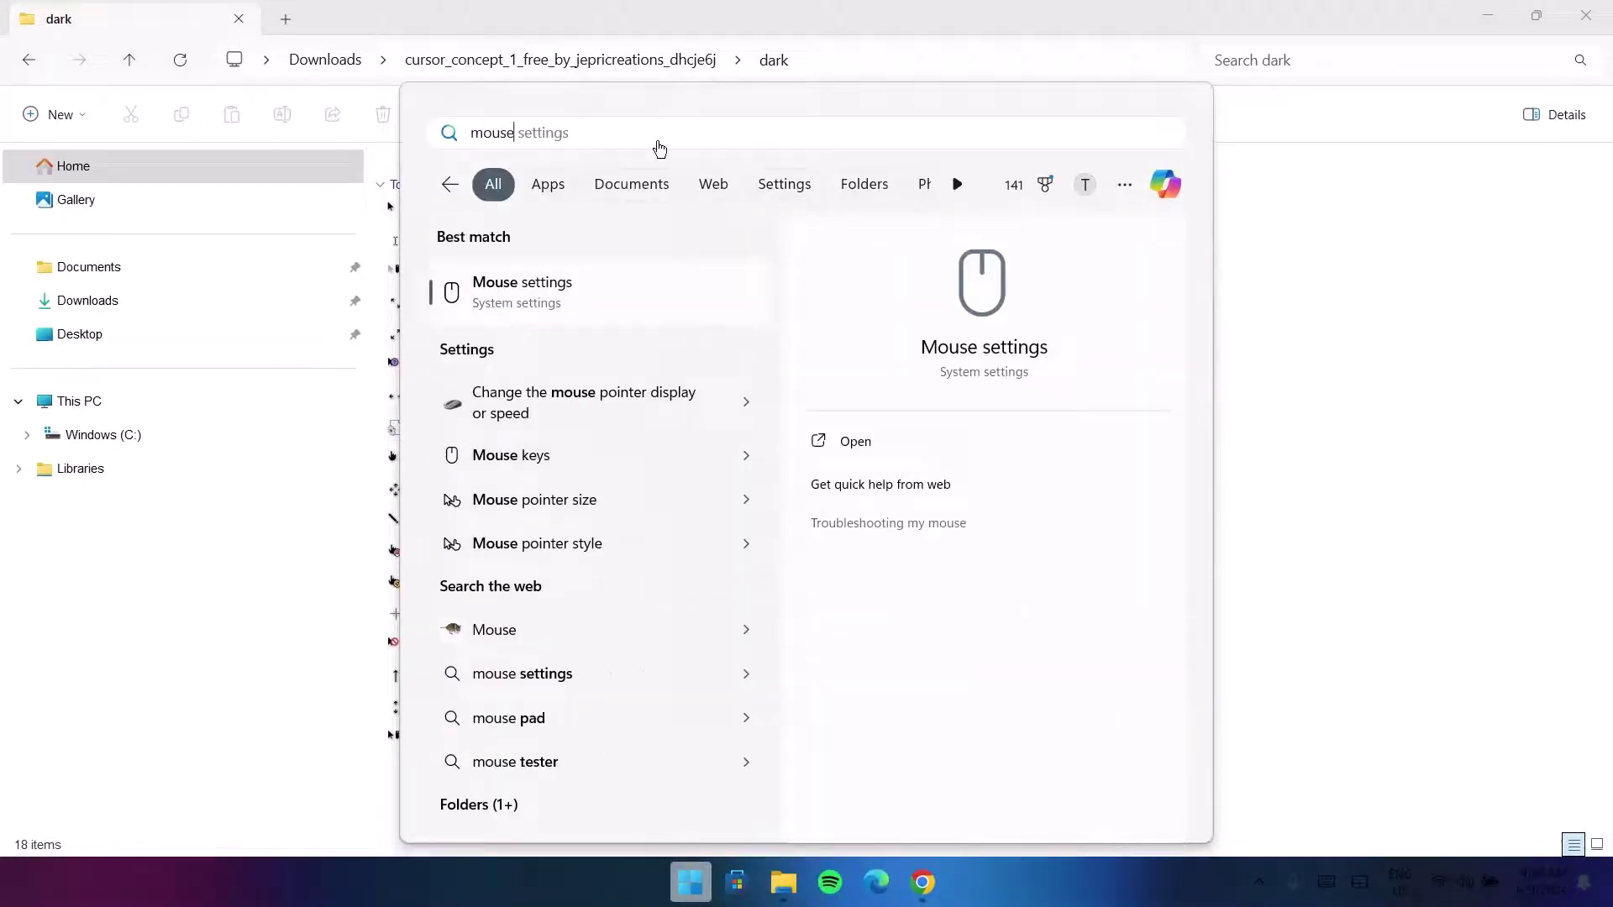
left_click(540, 282)
left_click(542, 648)
left_click(1508, 20)
left_click_drag(321, 46, 810, 175)
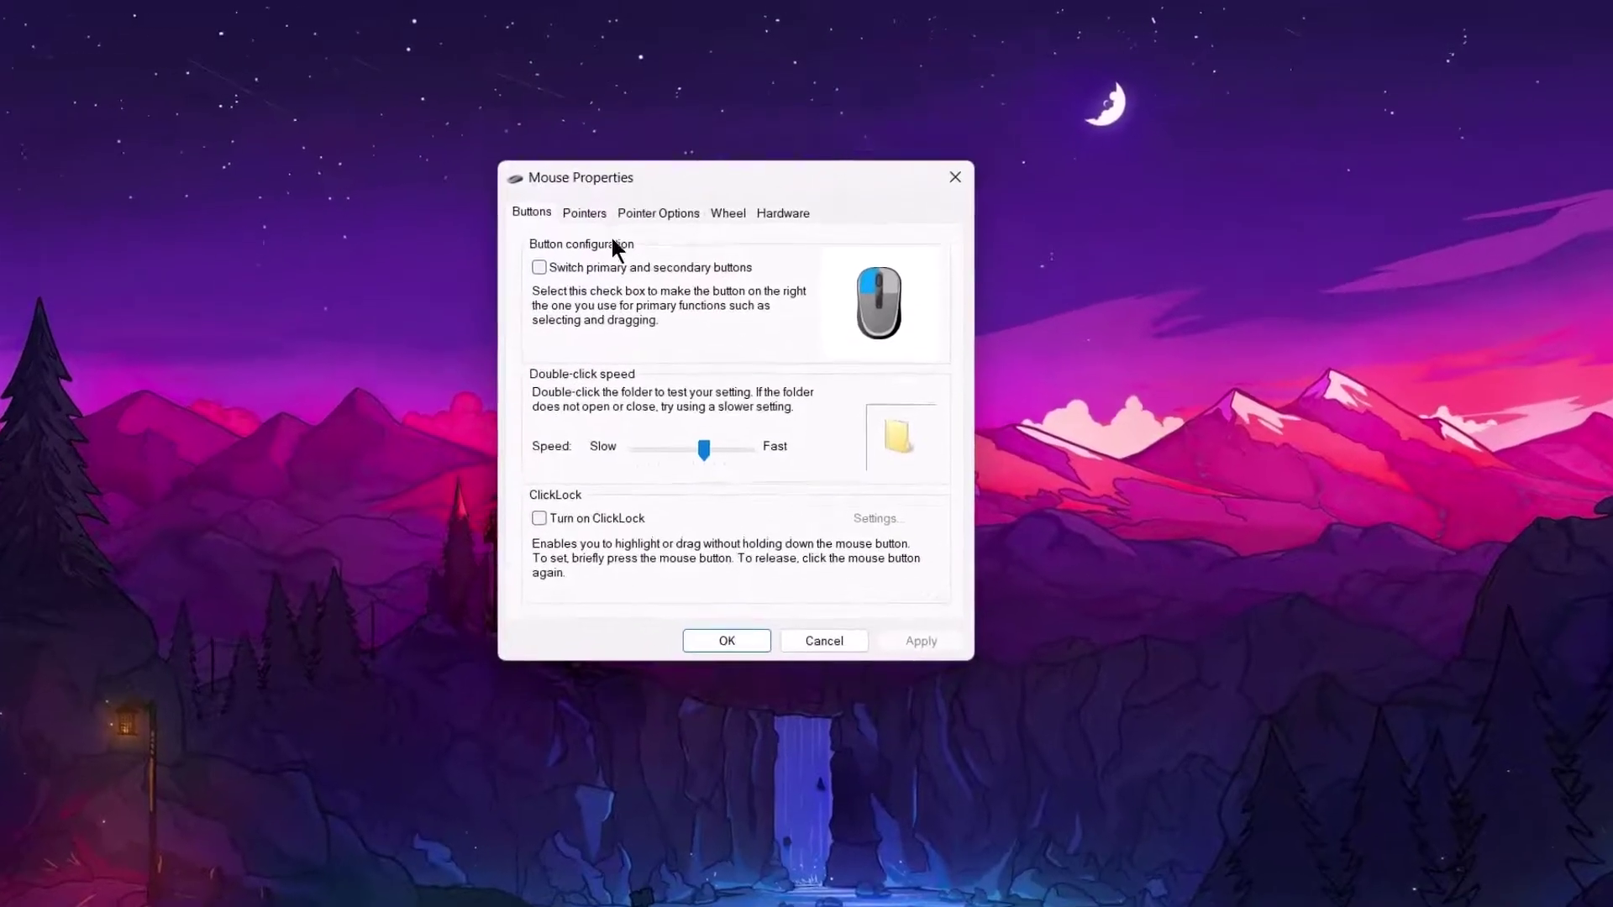
Step: Apply the Cursor Concept 1 Dark by Jepri Creations pointer scheme, replacing the original scheme, and look through its list of pointers
left_click(594, 197)
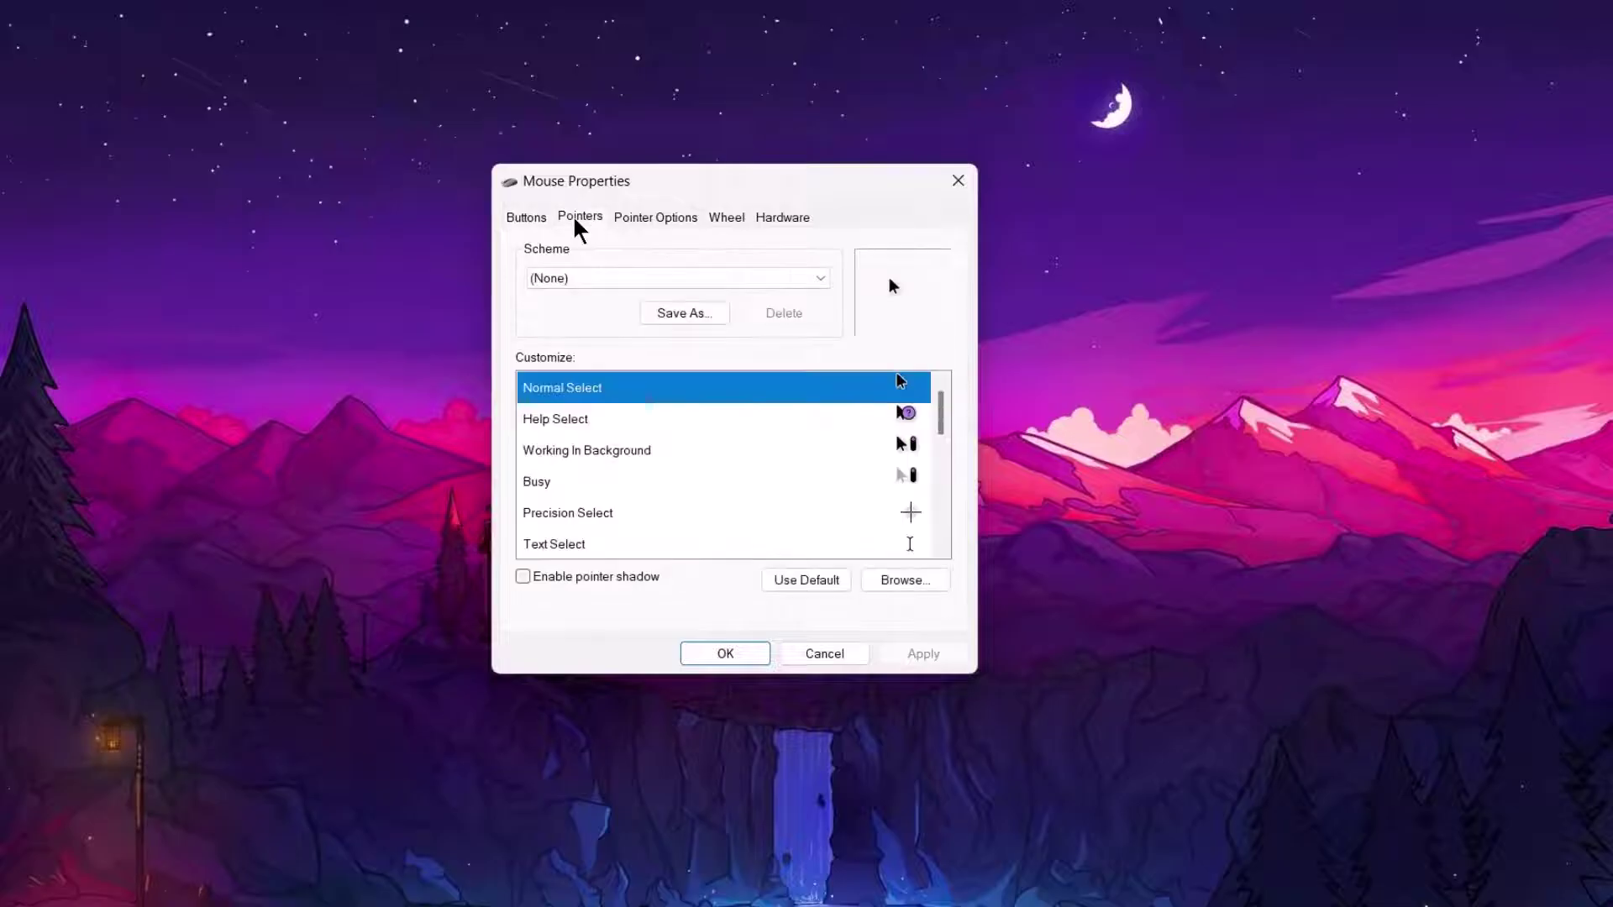
left_click(815, 279)
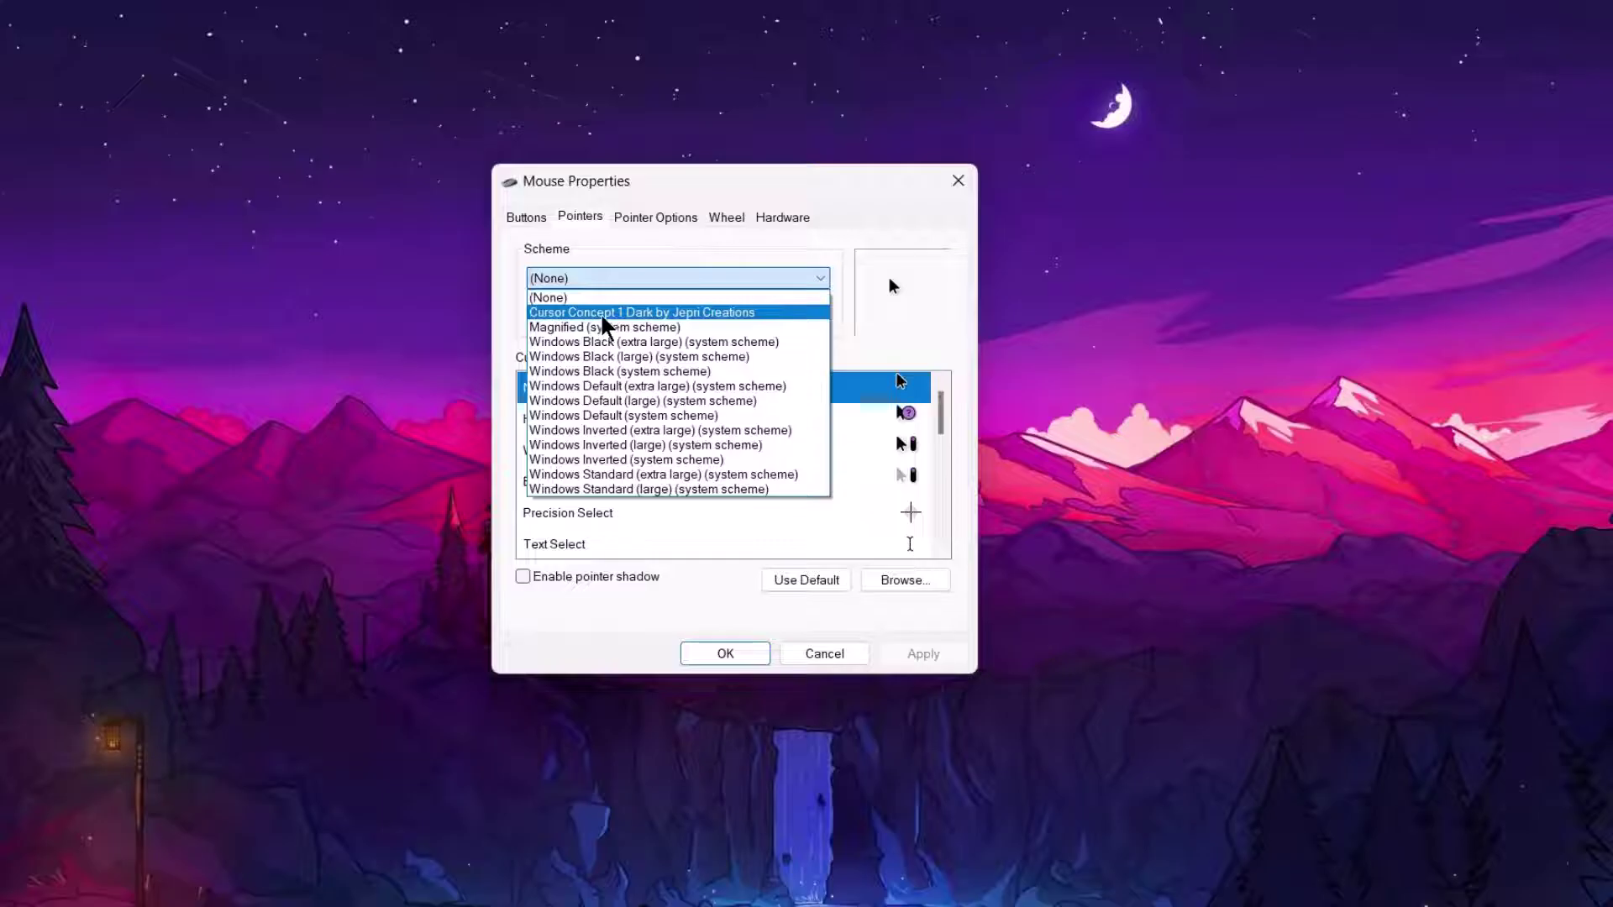
left_click(735, 312)
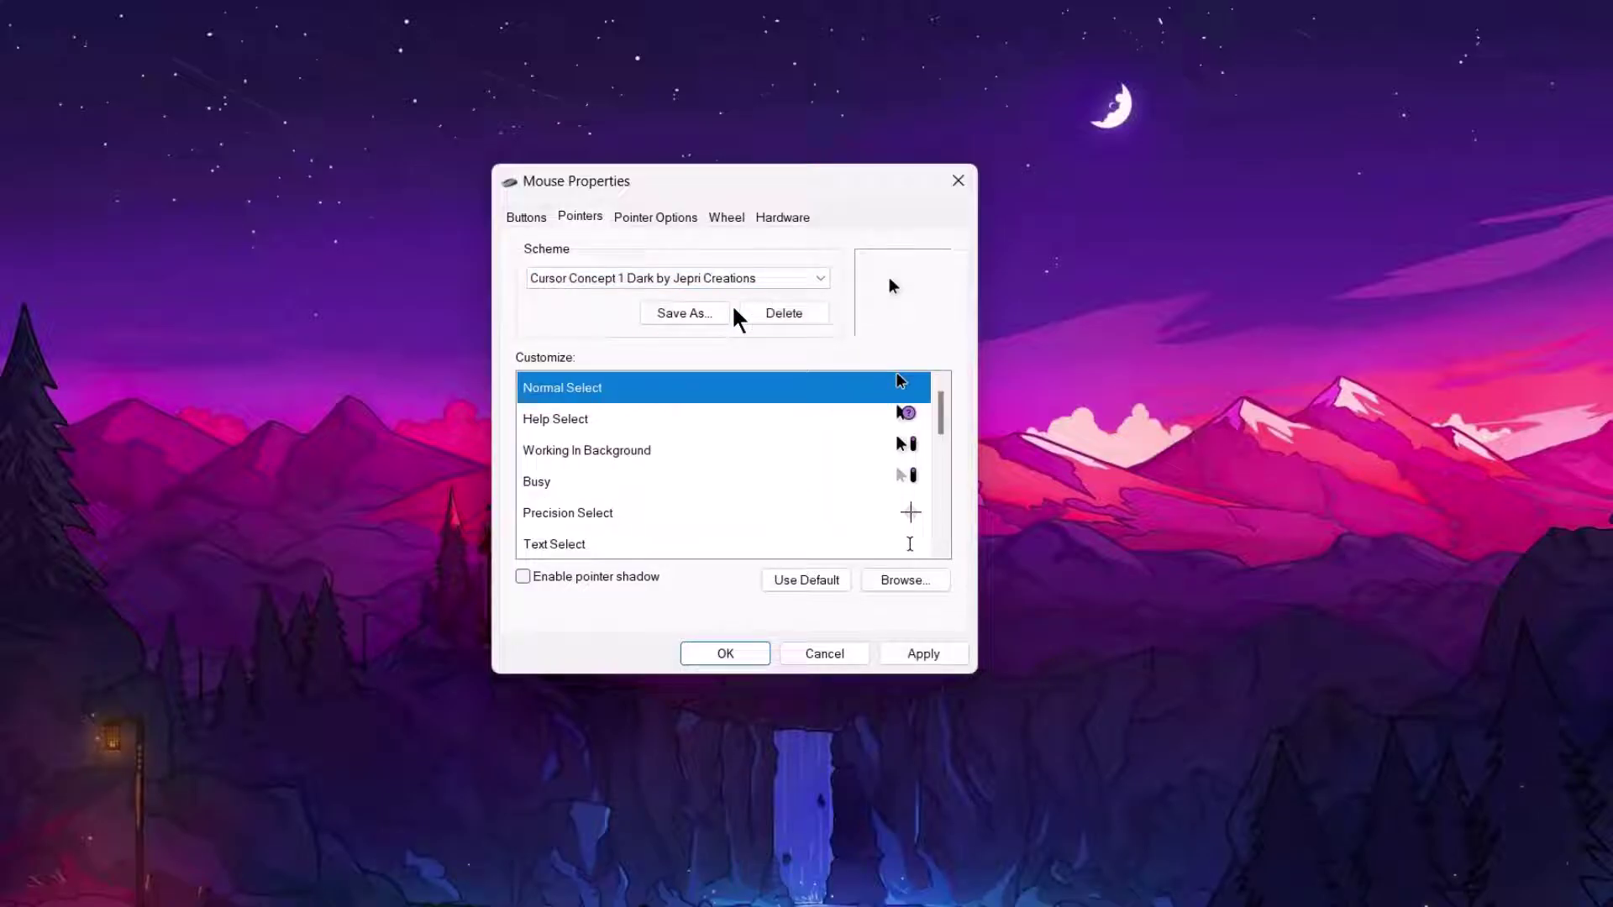
left_click(922, 655)
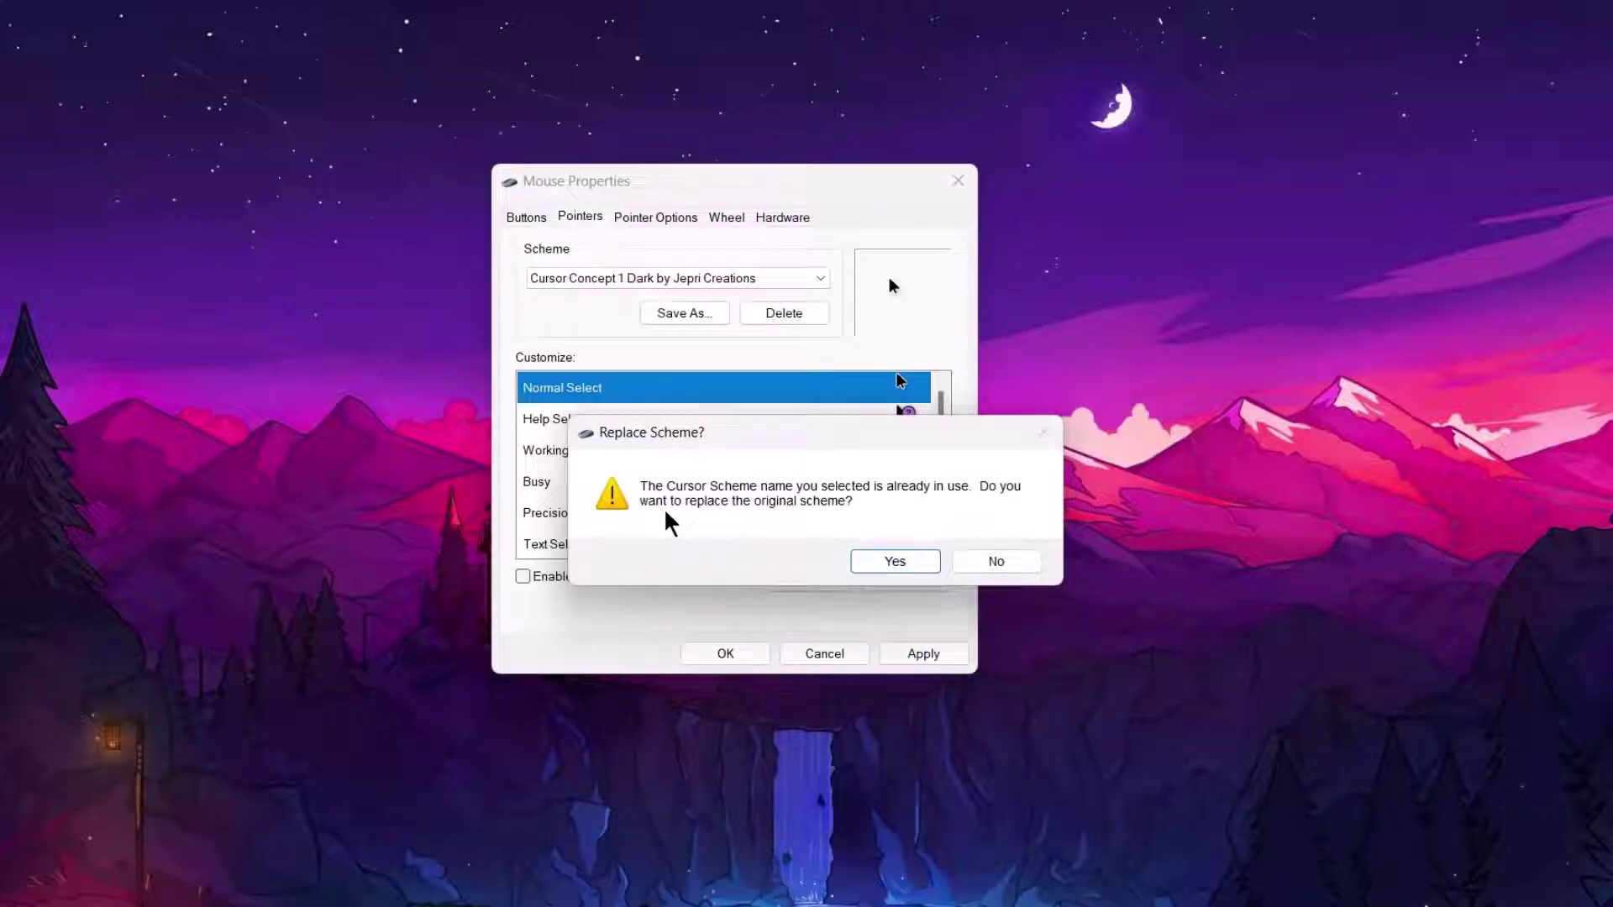
left_click(894, 561)
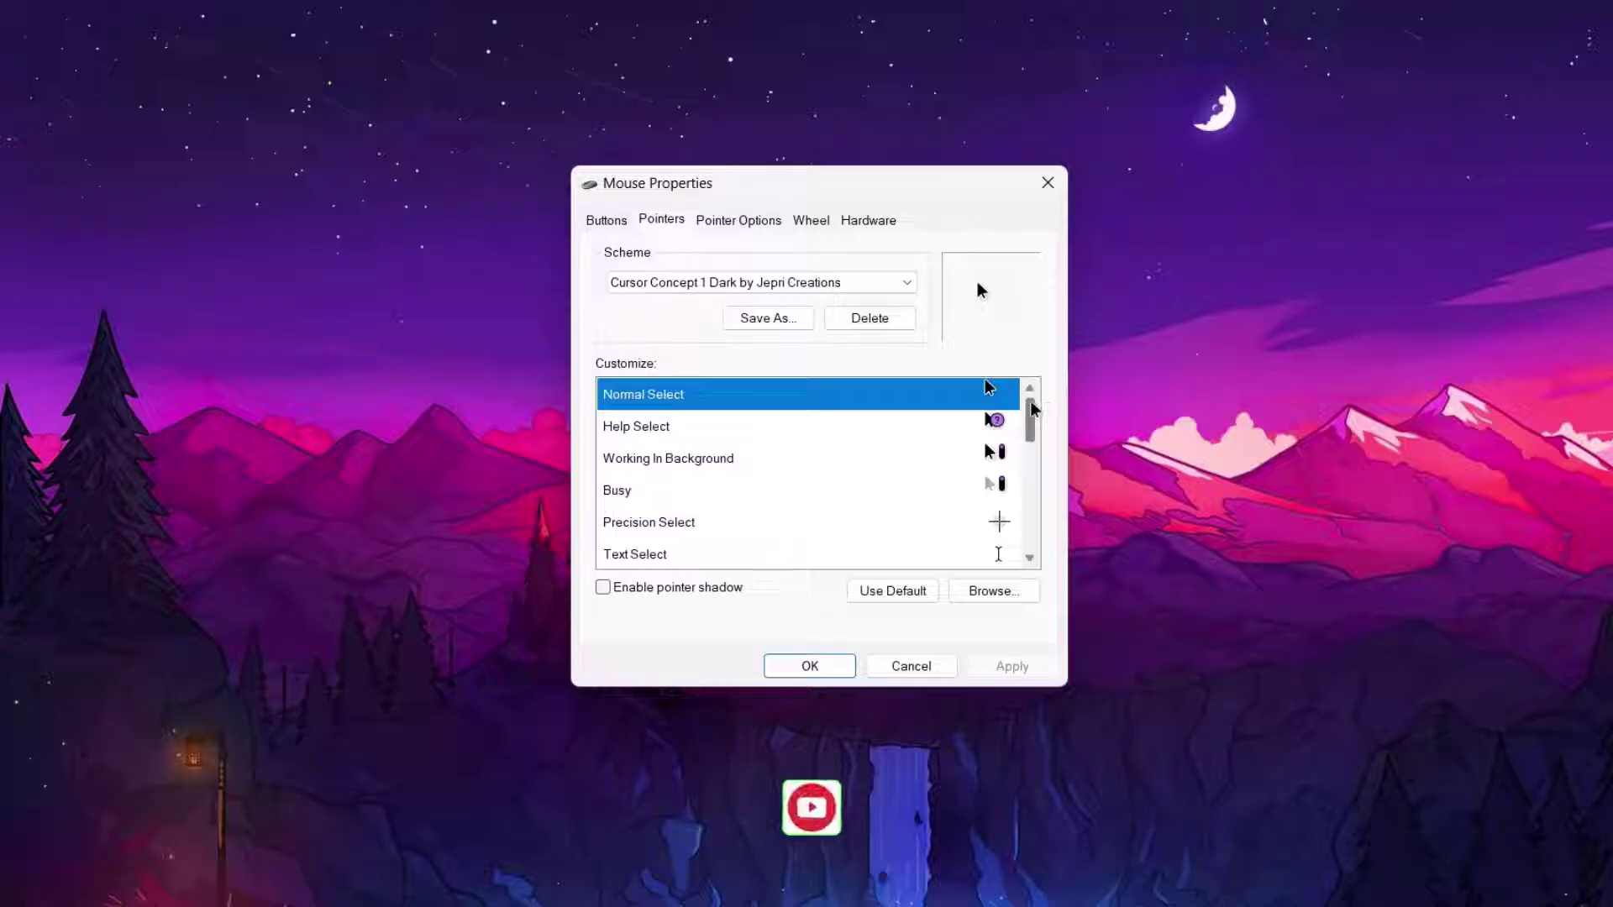
left_click_drag(1037, 407, 1024, 530)
scroll(1020, 545, "up", 3)
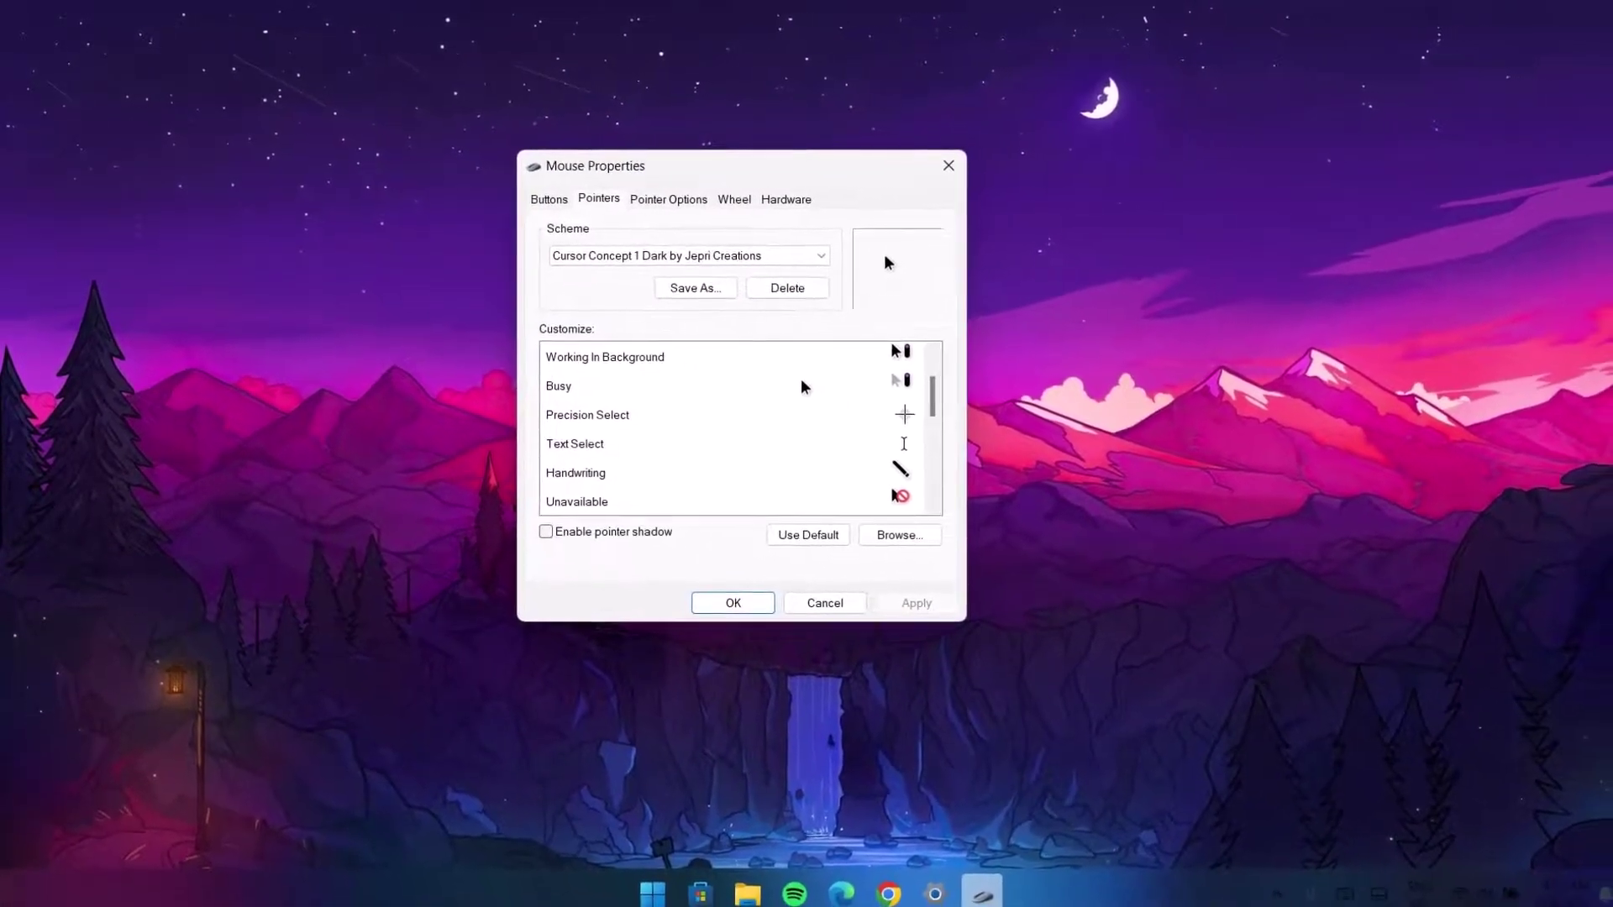
Step: Switch to Chrome to view the custom cursors results on DeviantArt, and return to Mouse Properties to confirm and close it
left_click(886, 892)
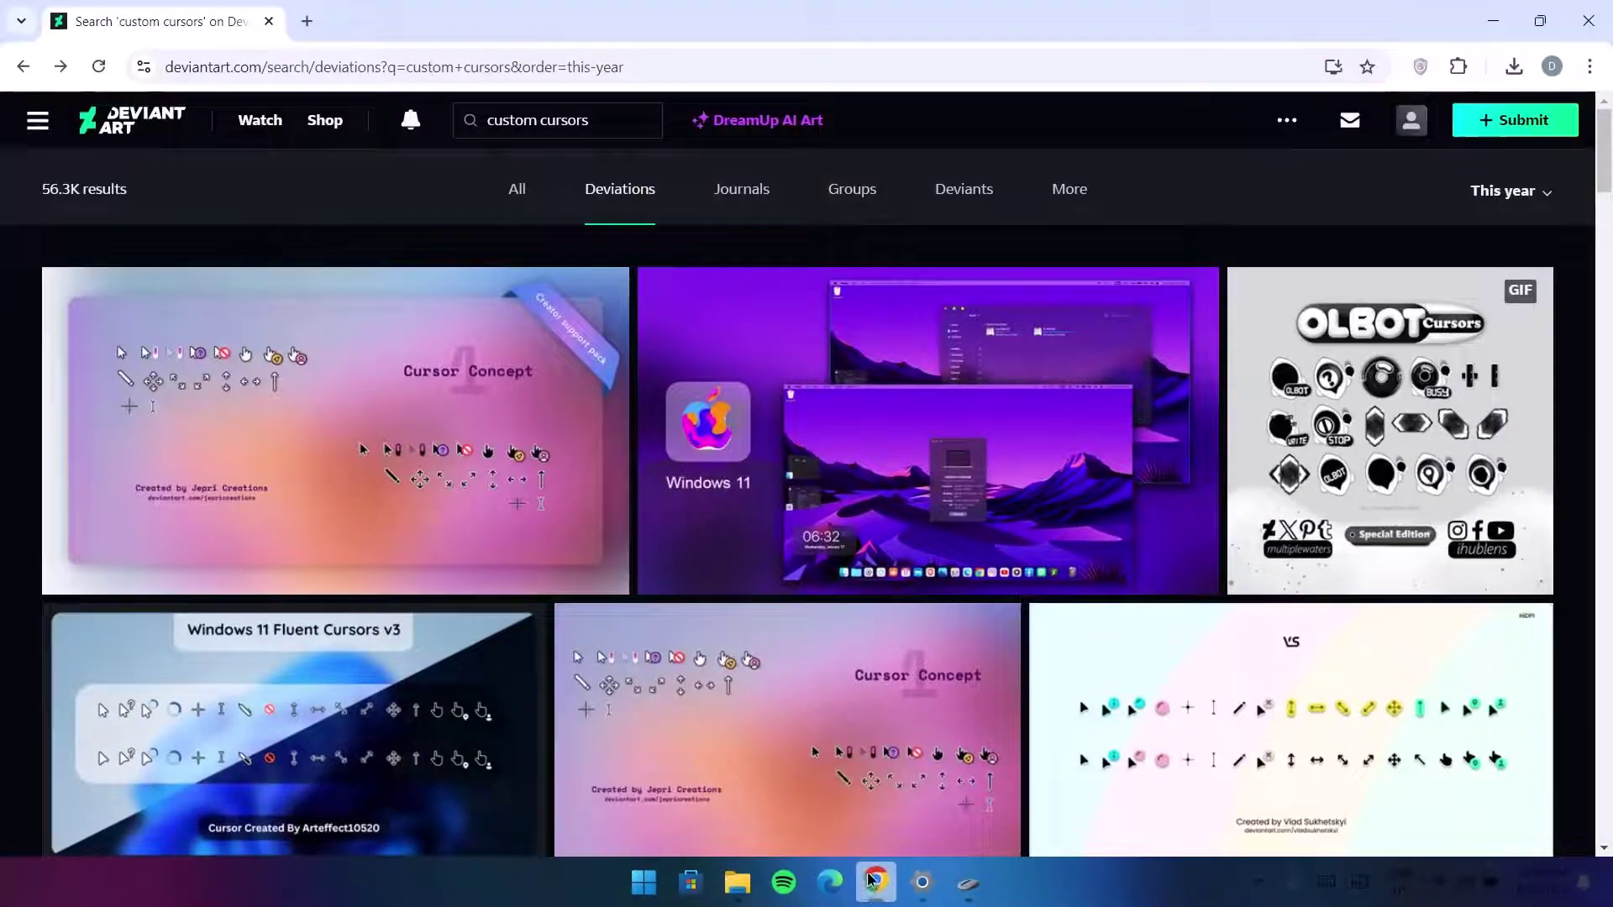
mouse_move(1605, 164)
left_mouse_down()
mouse_move(1599, 277)
mouse_move(1608, 141)
left_mouse_up()
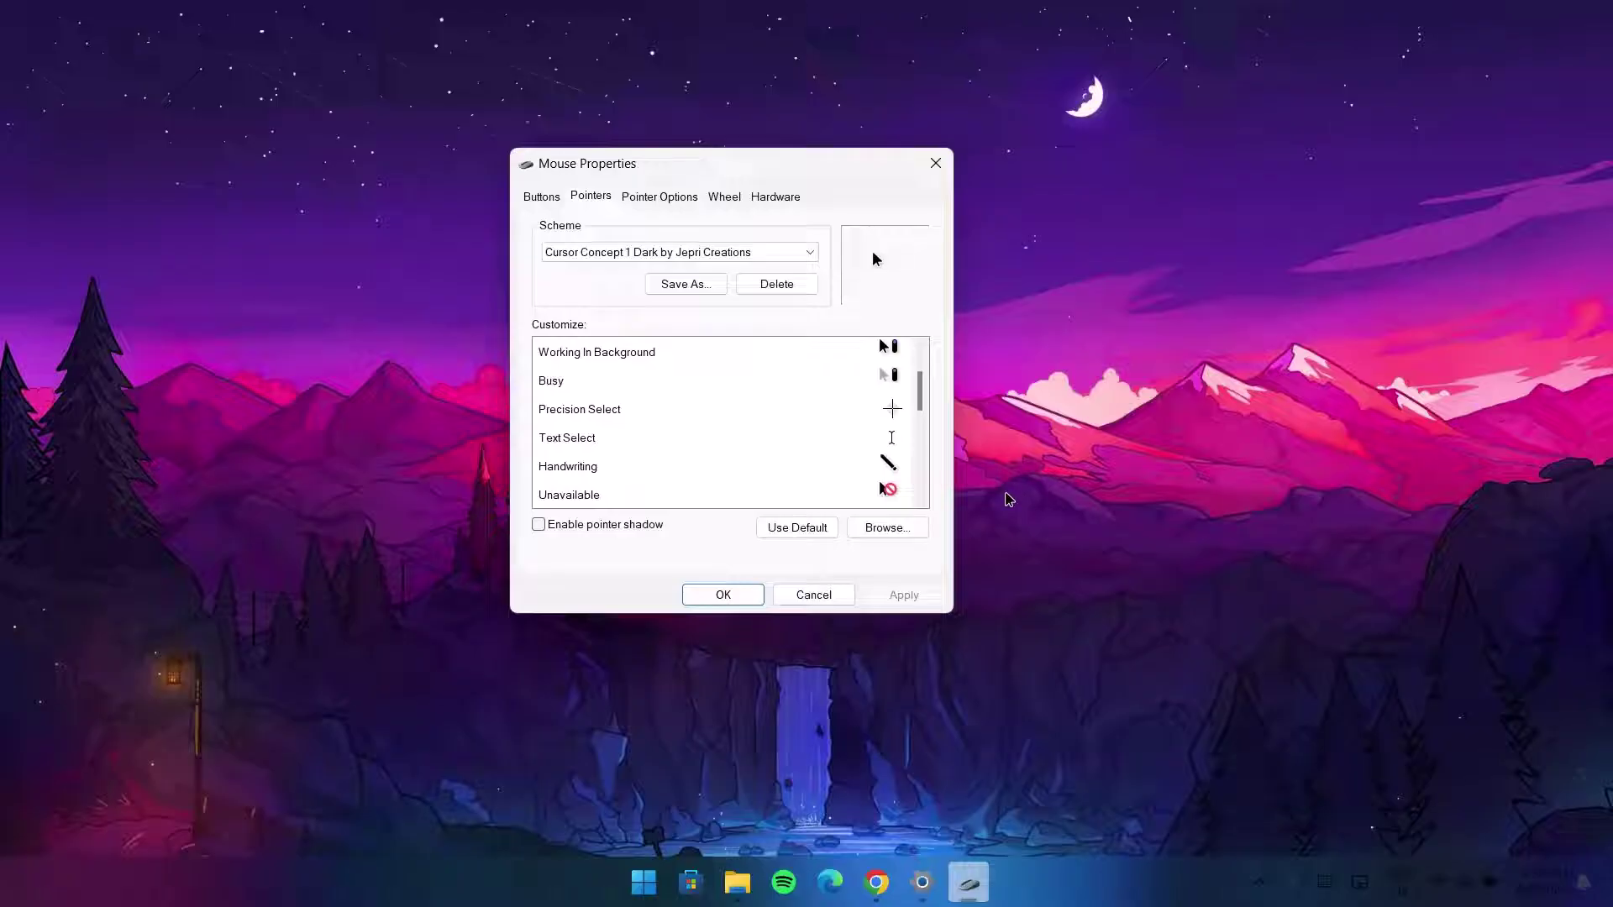
left_click(724, 595)
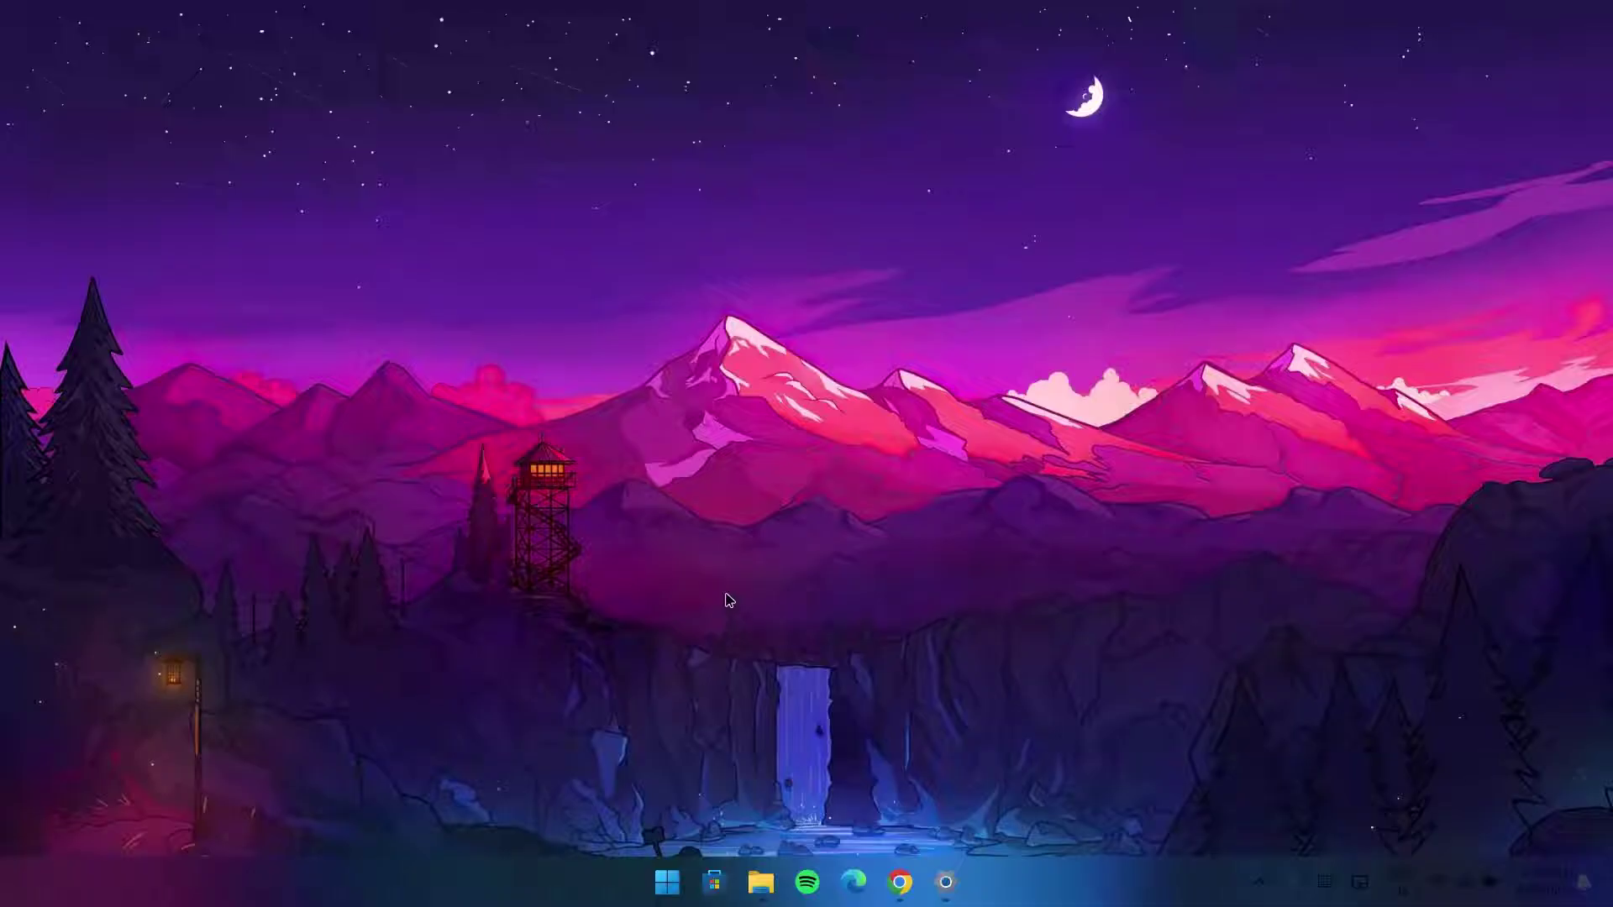
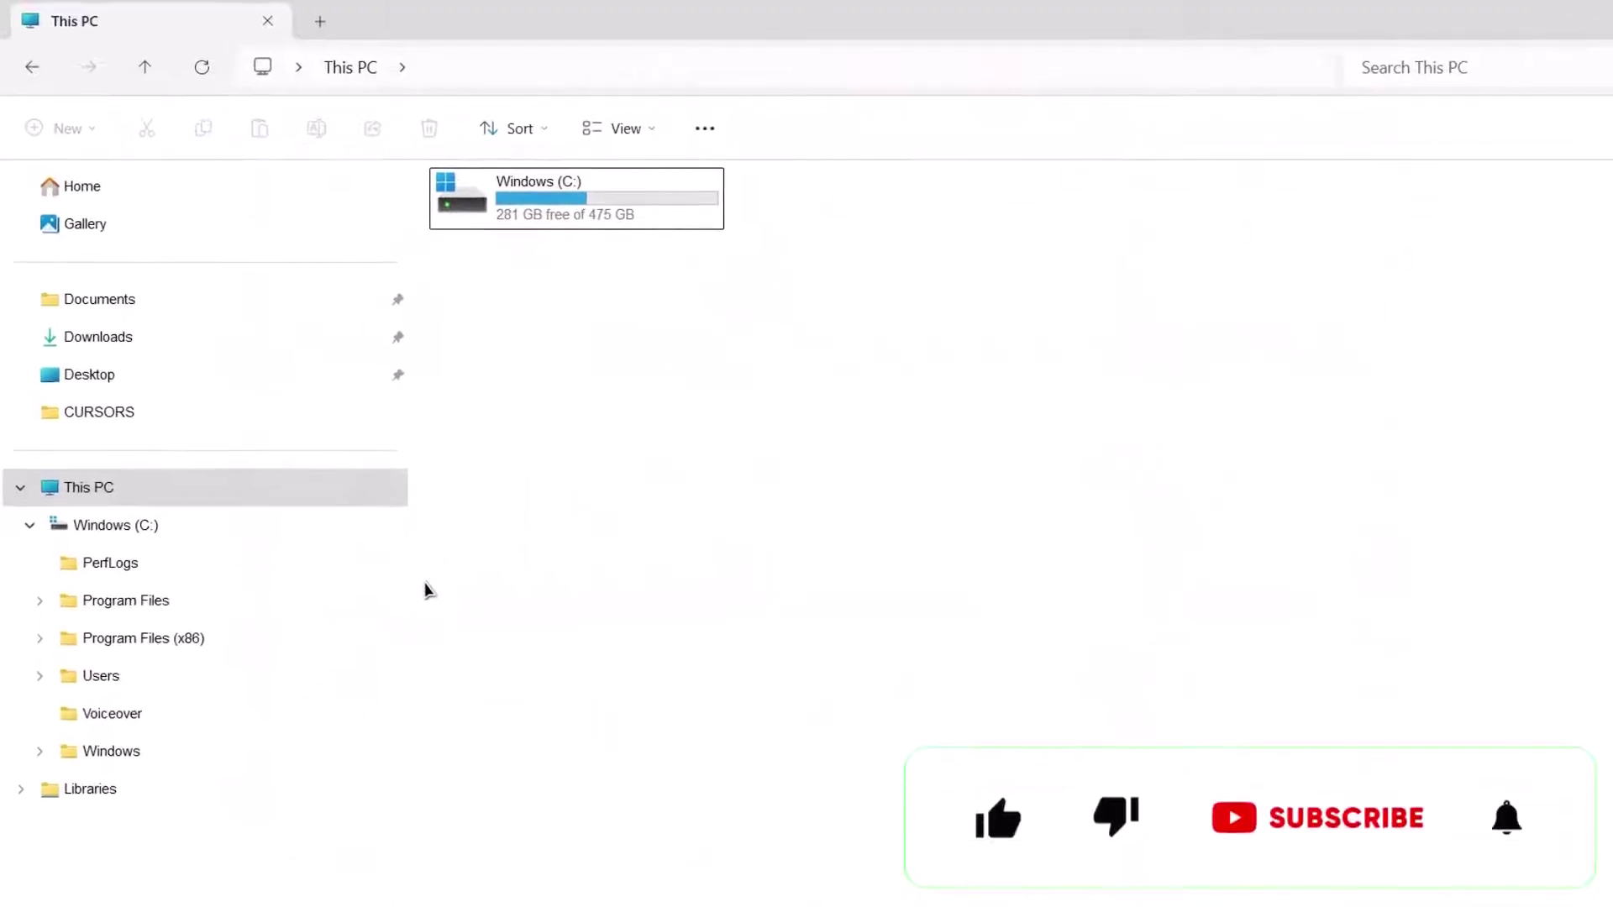
left_click(306, 480)
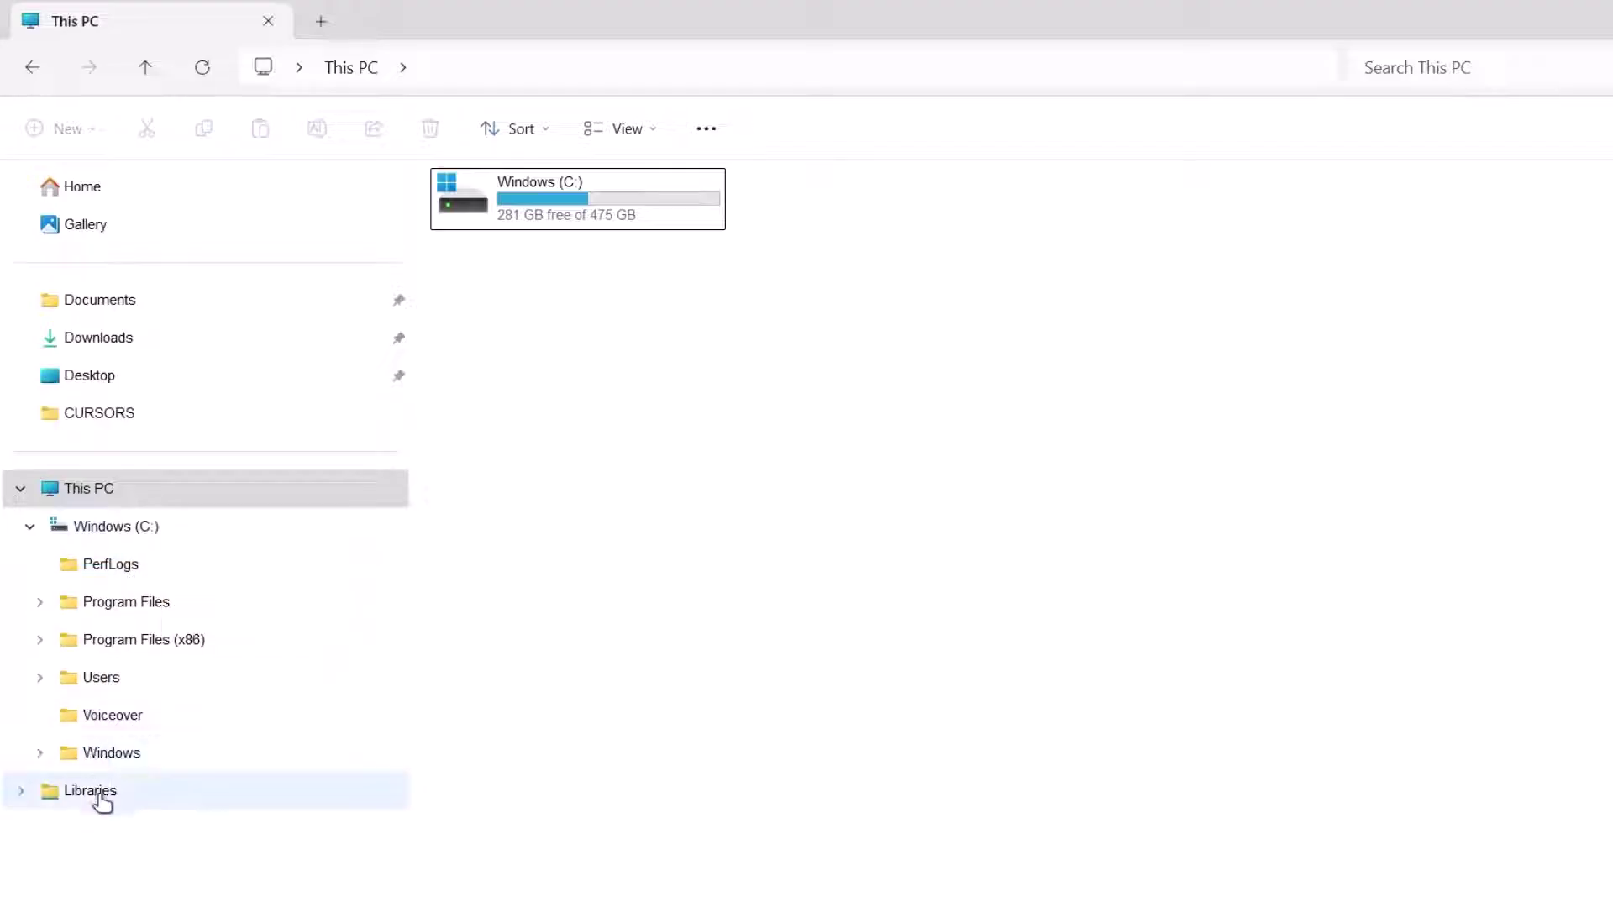
left_click(159, 490)
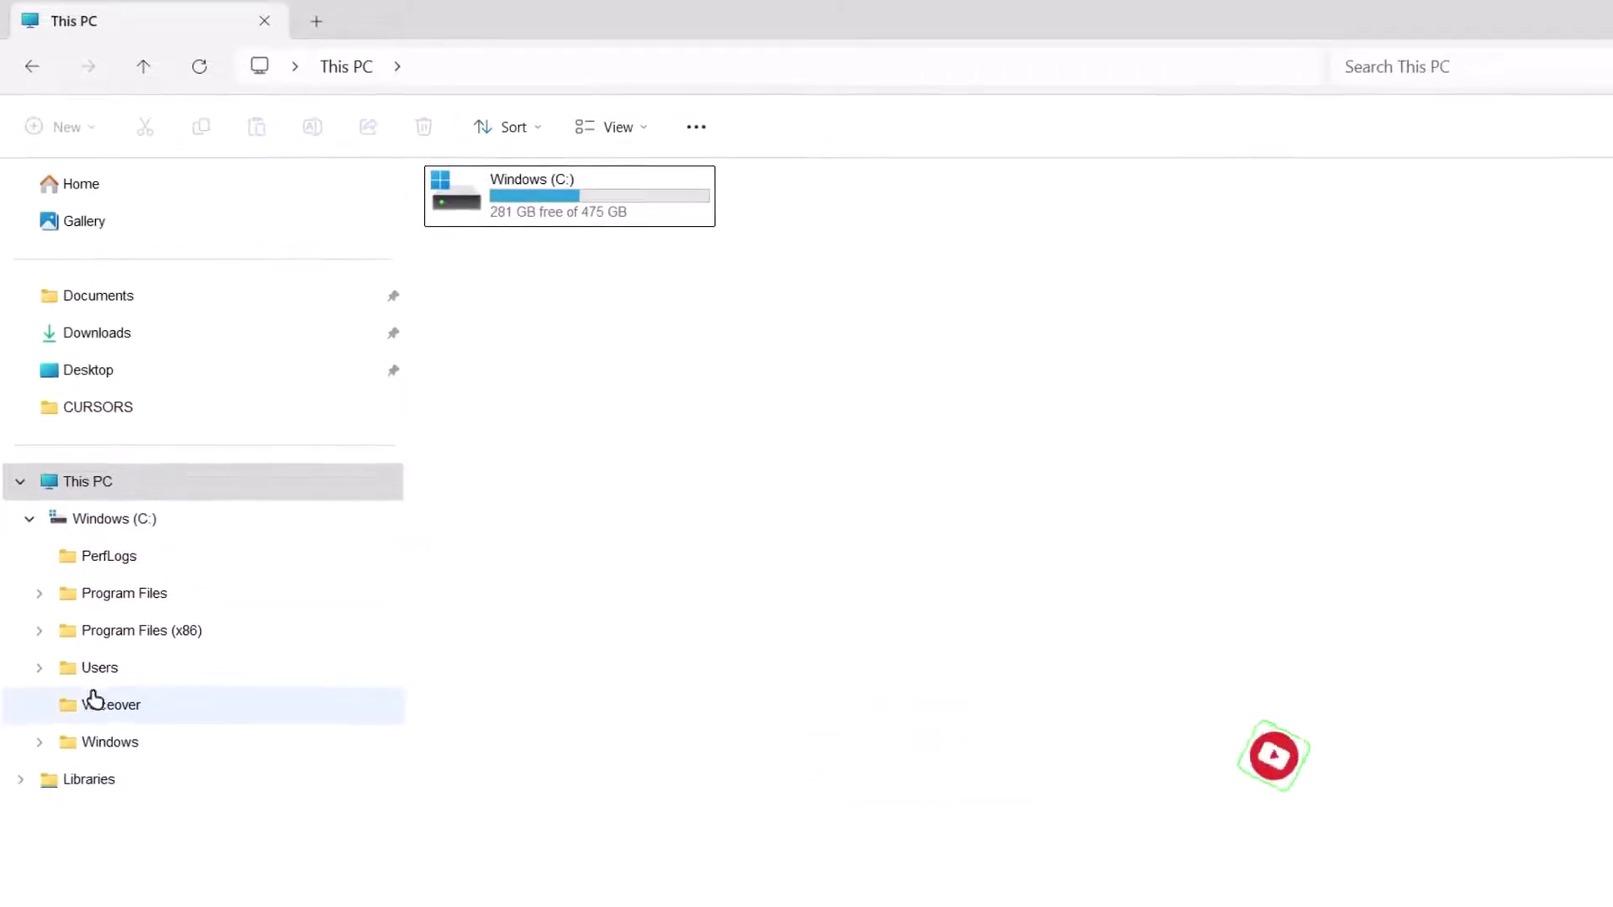
left_click(126, 481)
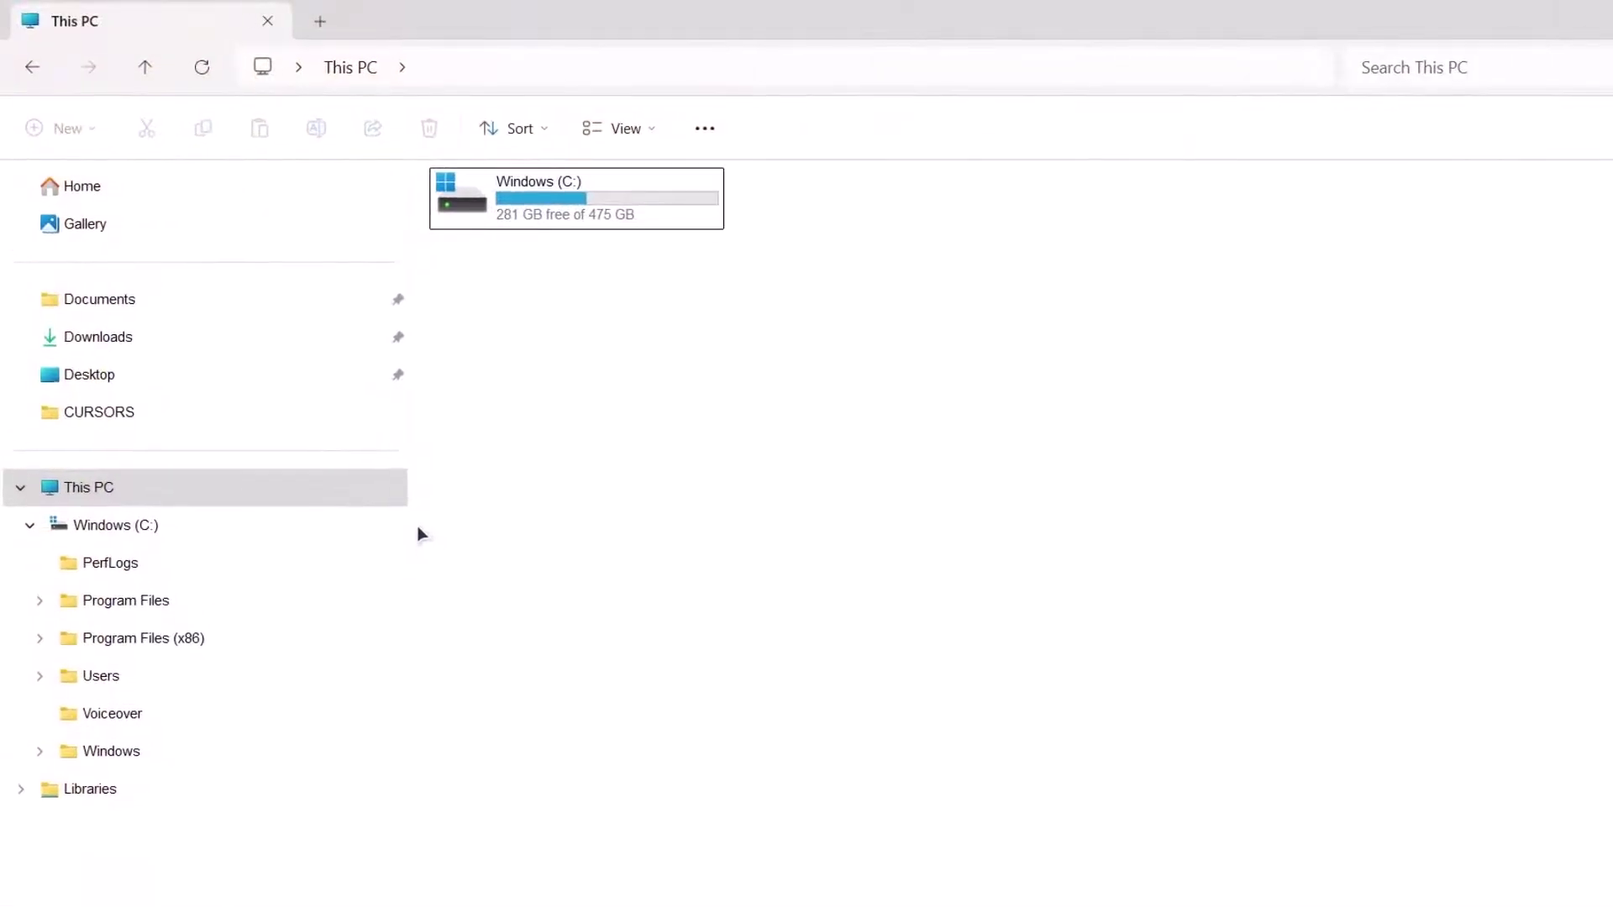
left_click(328, 492)
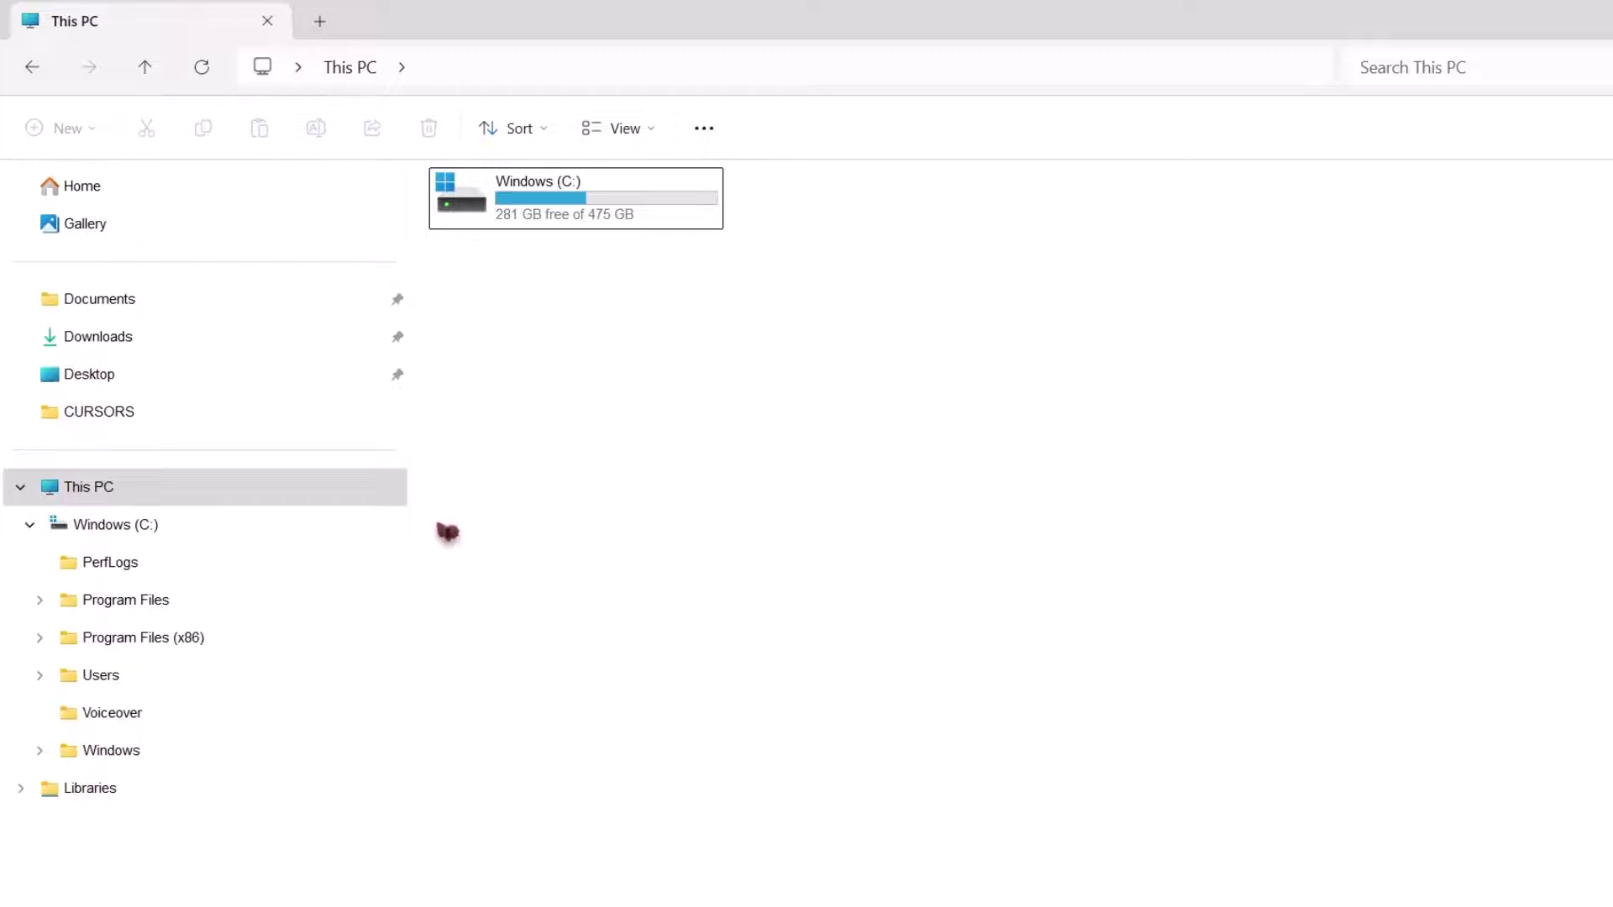
left_click(376, 487)
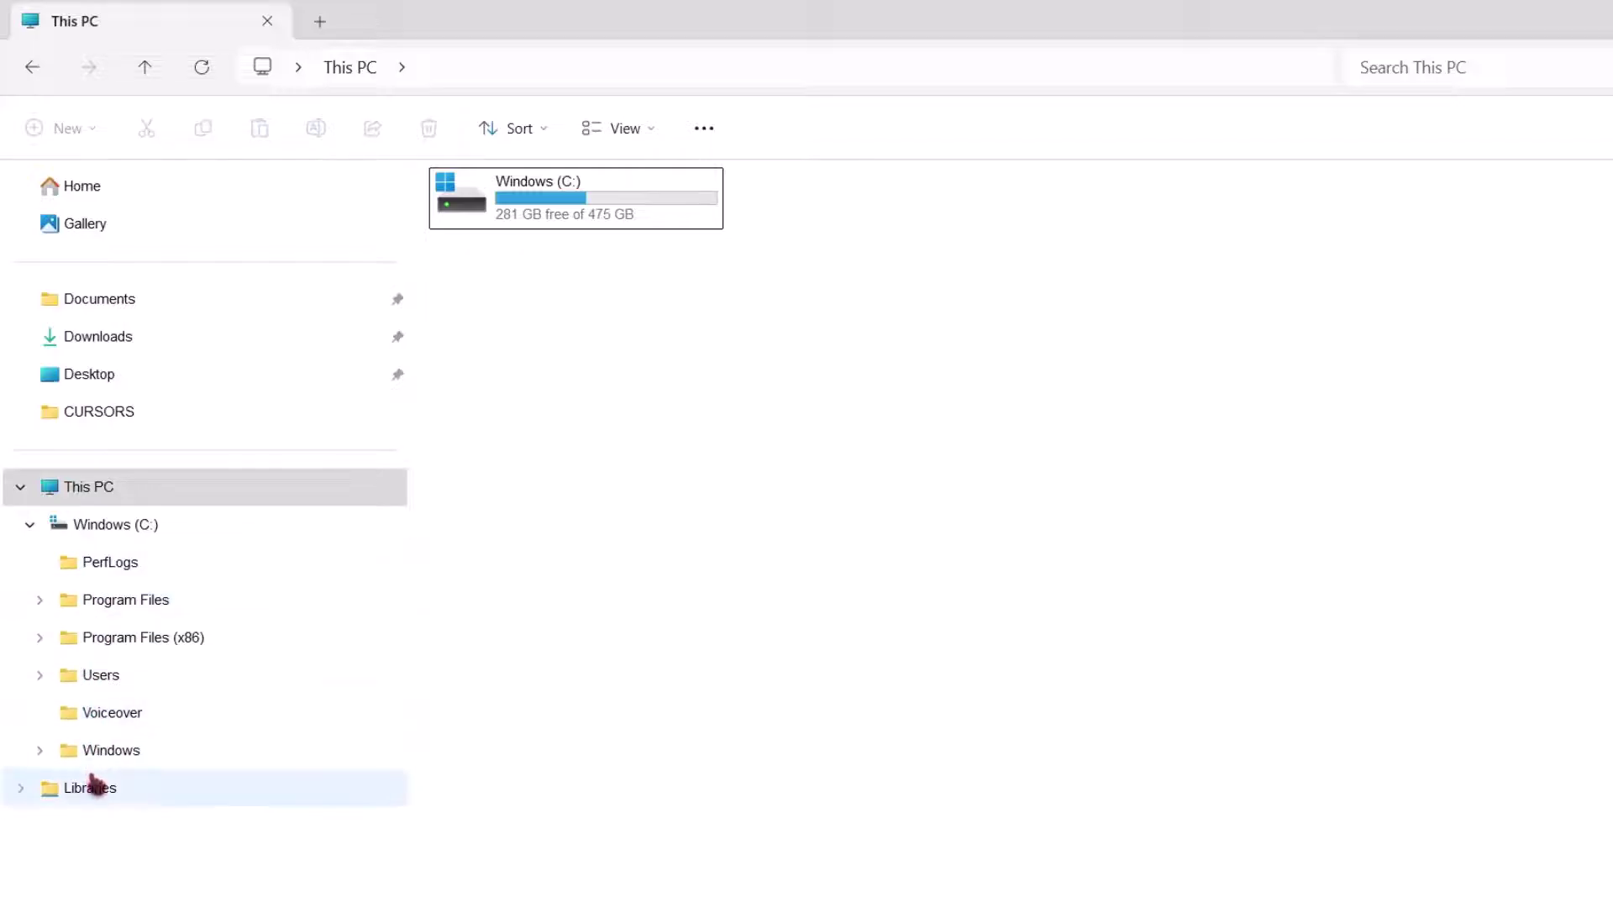
left_click(122, 500)
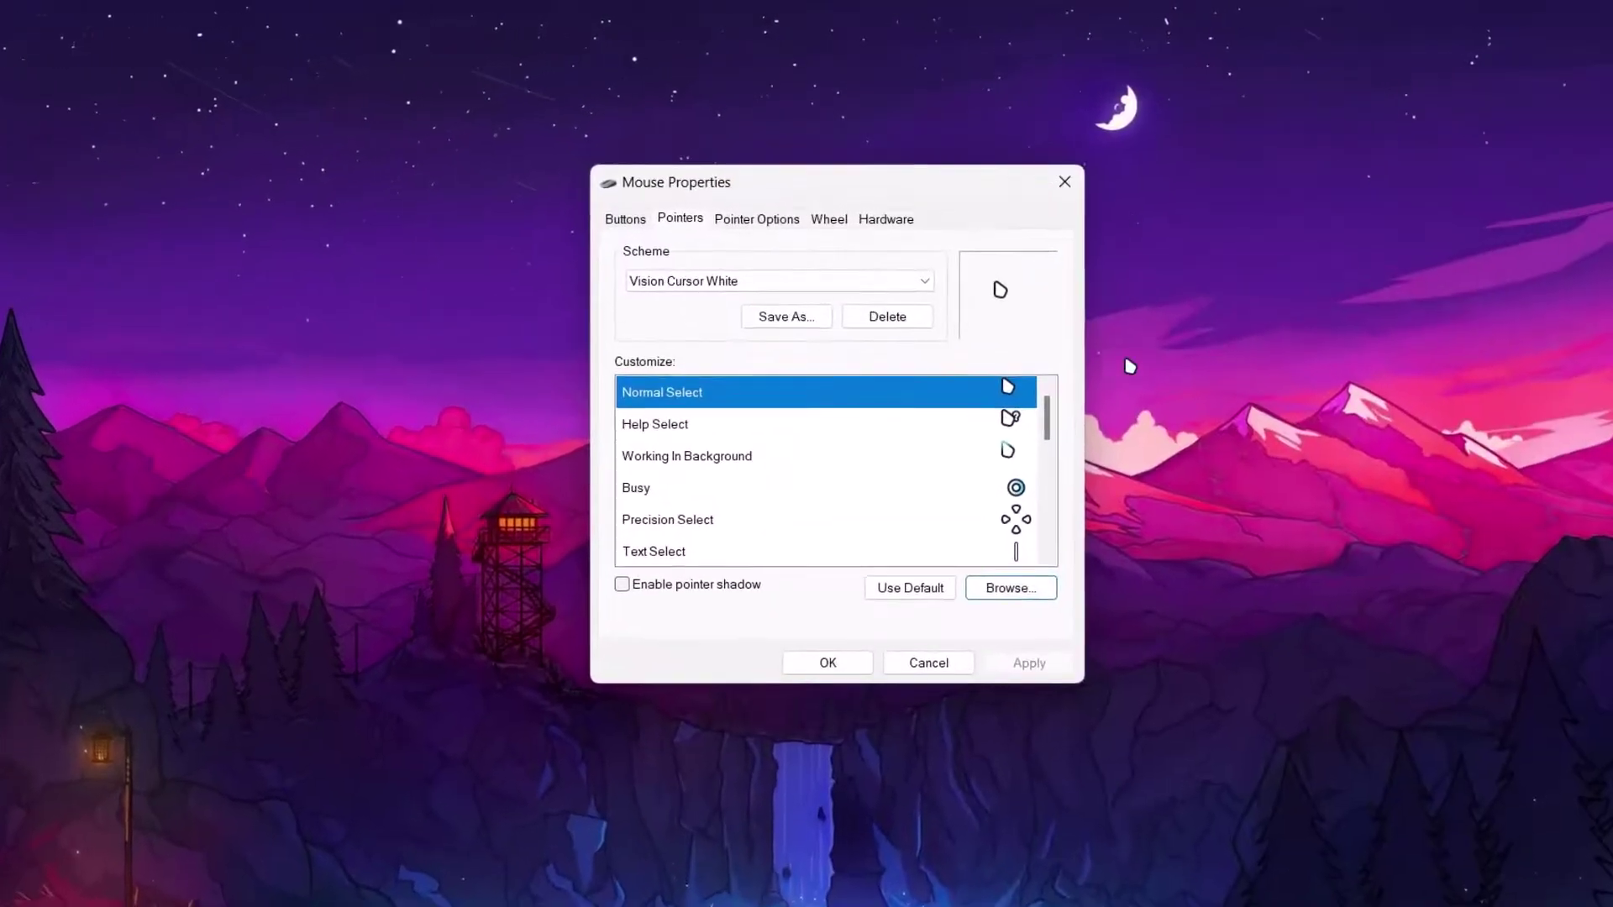
Step: Switch the pointer scheme to ComixCursors Black and Red and apply it
left_click(928, 286)
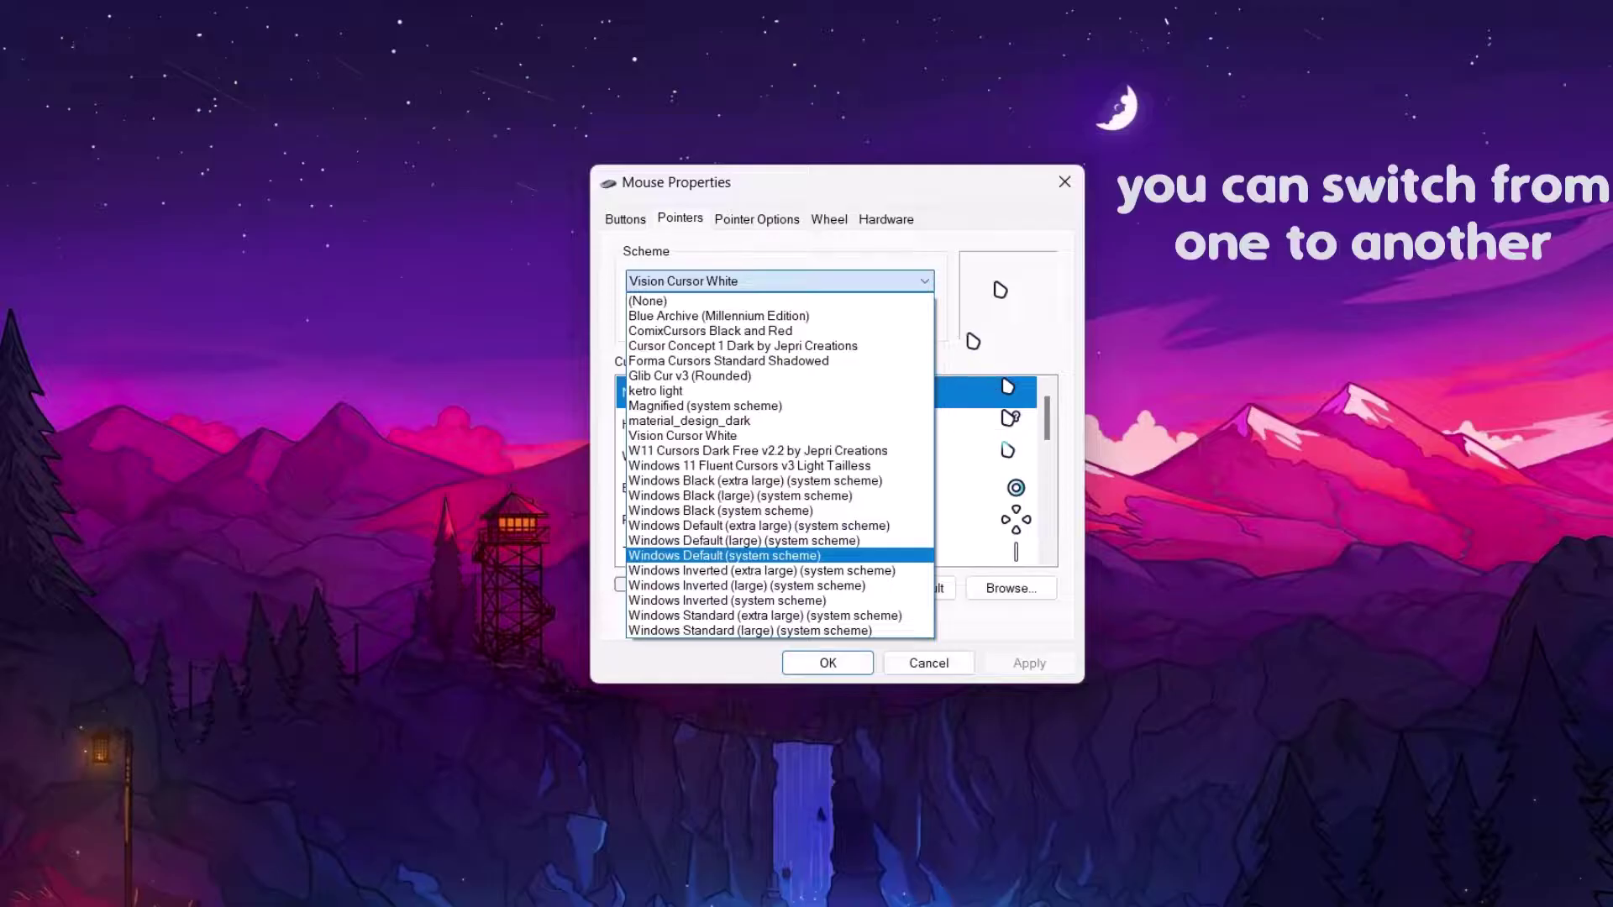
left_click(701, 331)
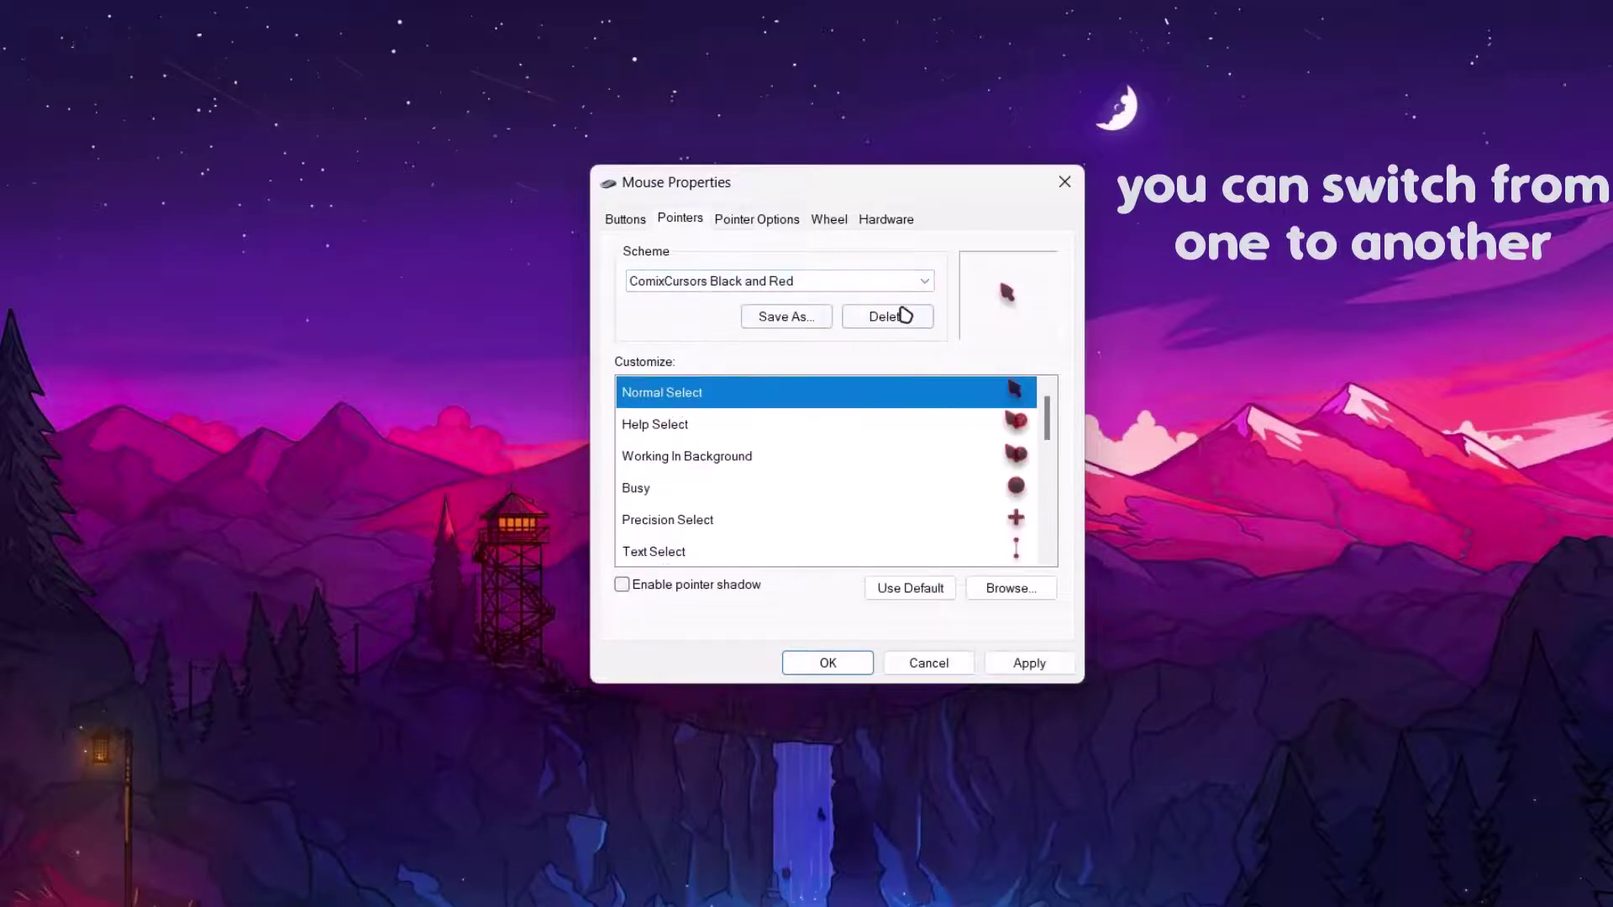
left_click(1029, 663)
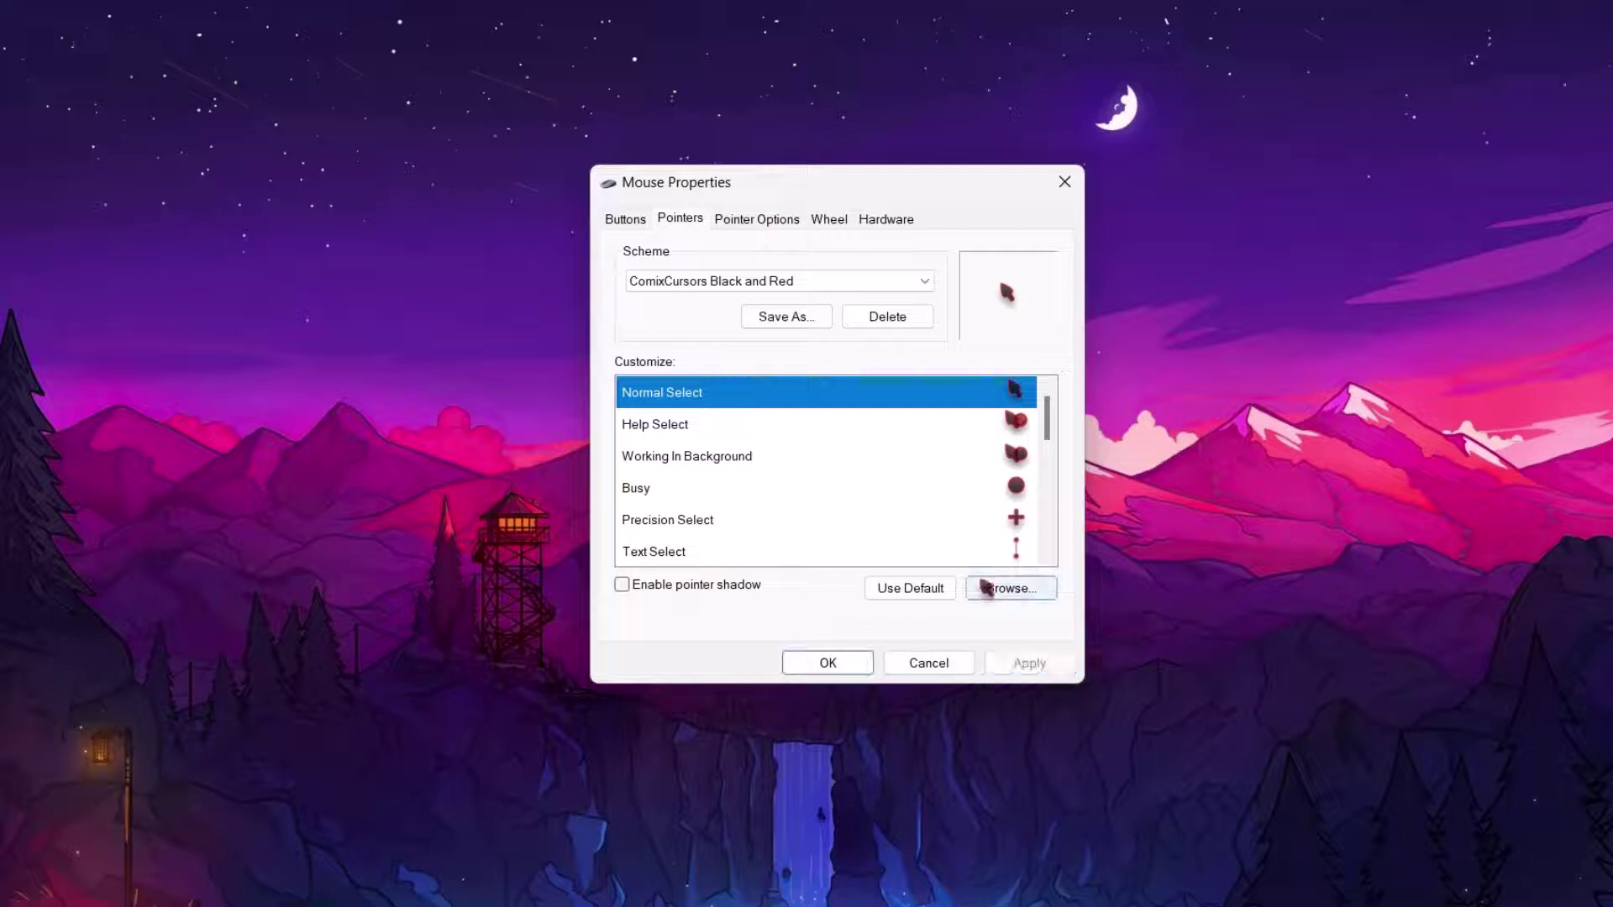
Step: Examine the installed cursor folders and their location from the pointer file browser, leave without choosing a file, and confirm Mouse Properties
left_click(1010, 588)
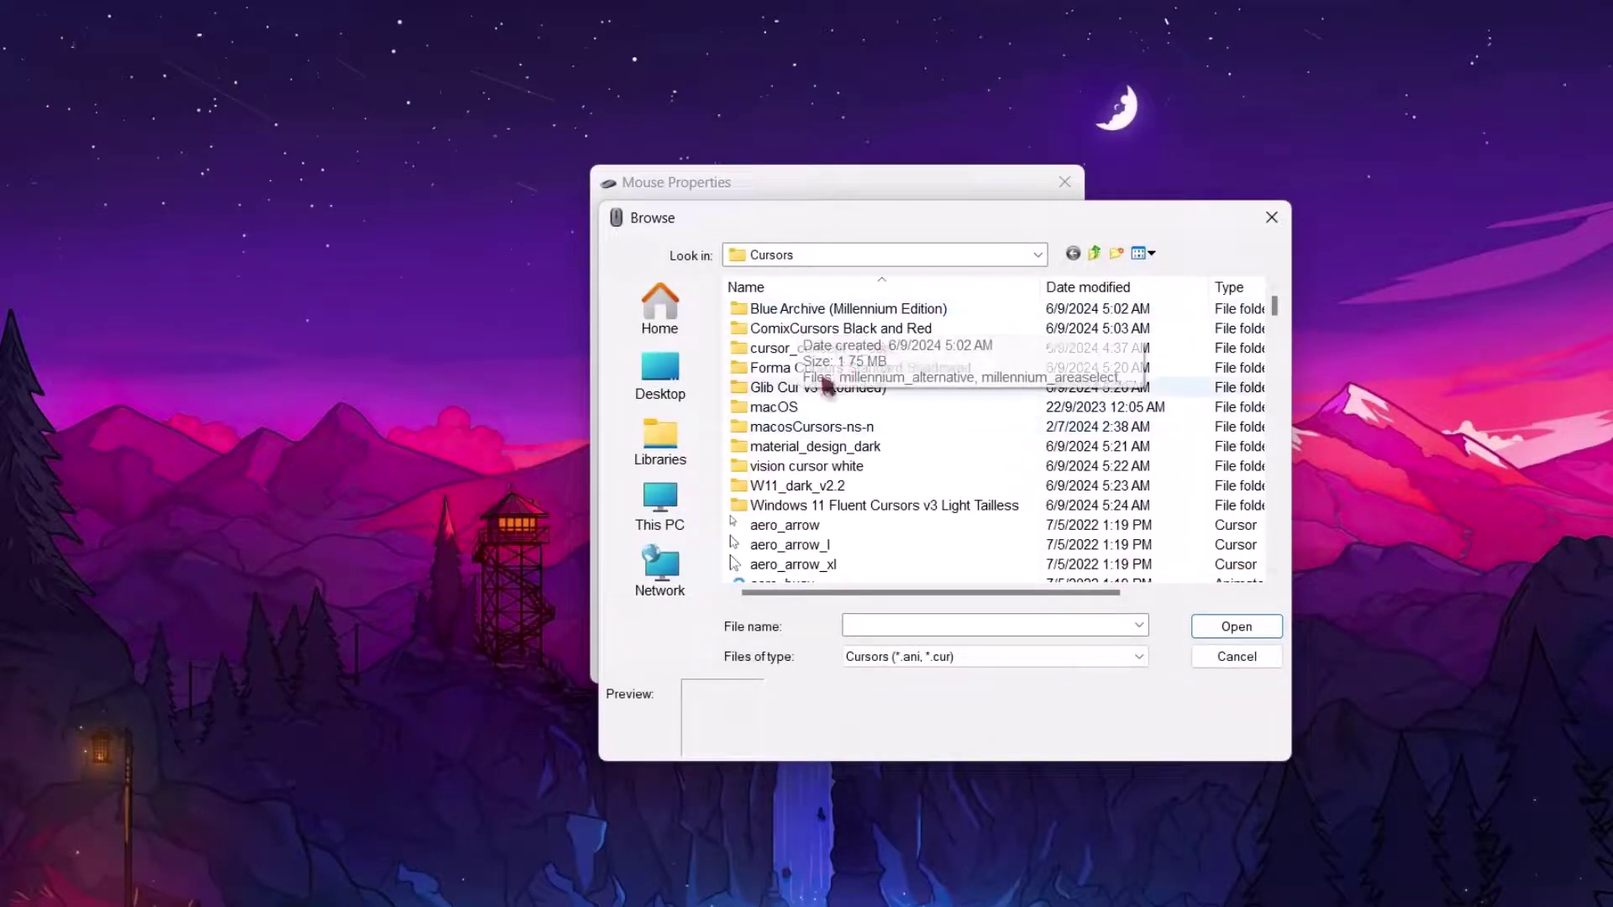
left_click(1019, 256)
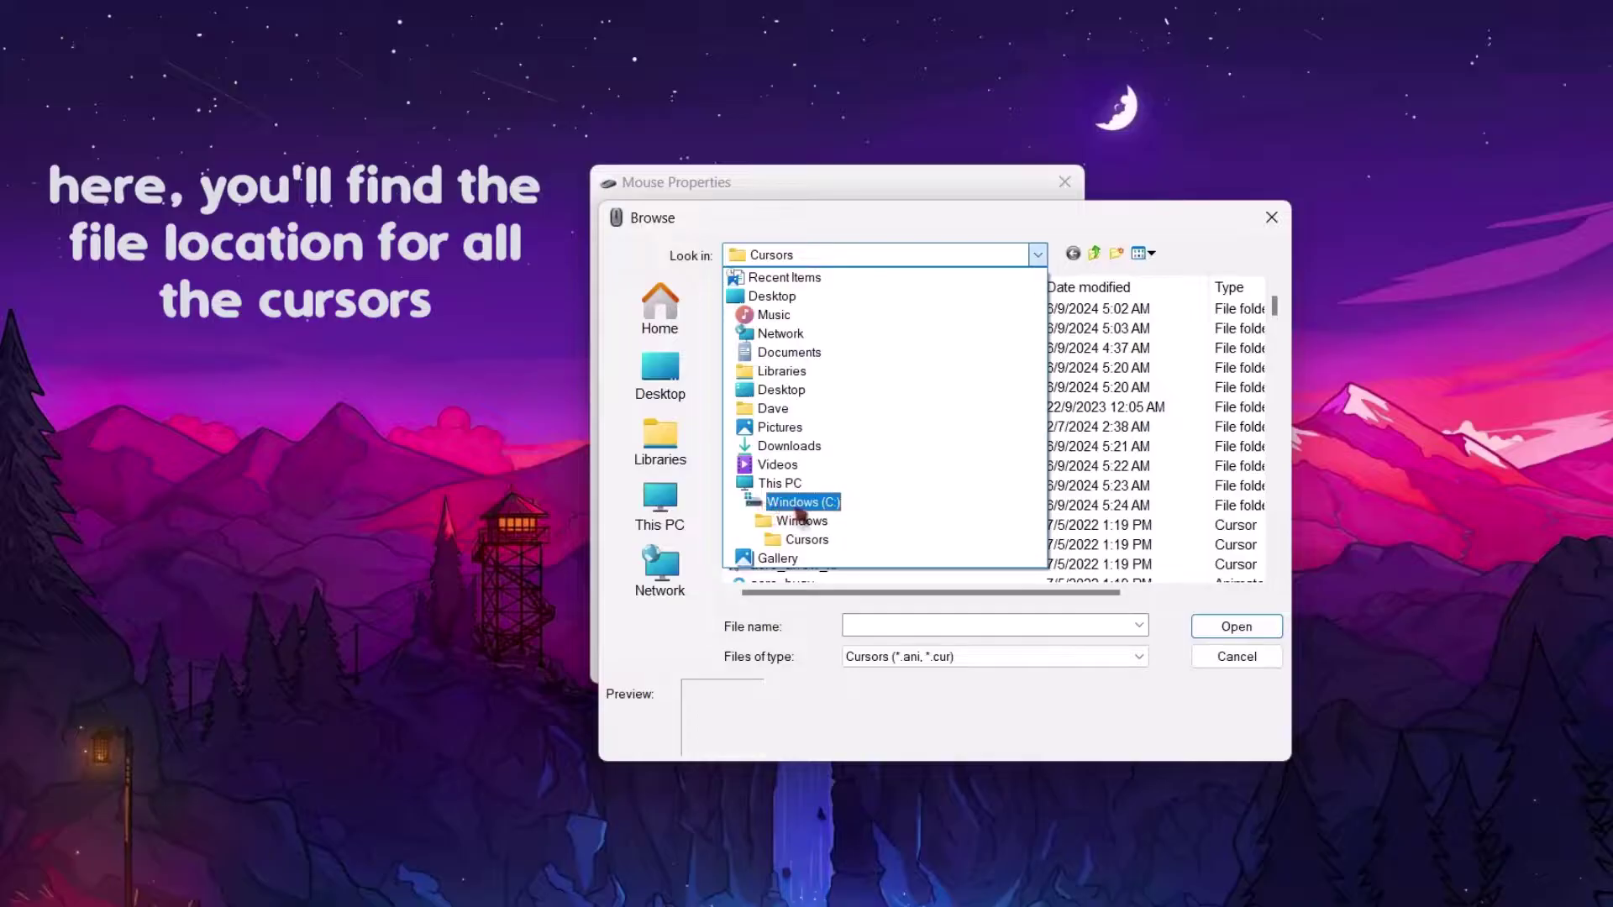
left_click(1134, 602)
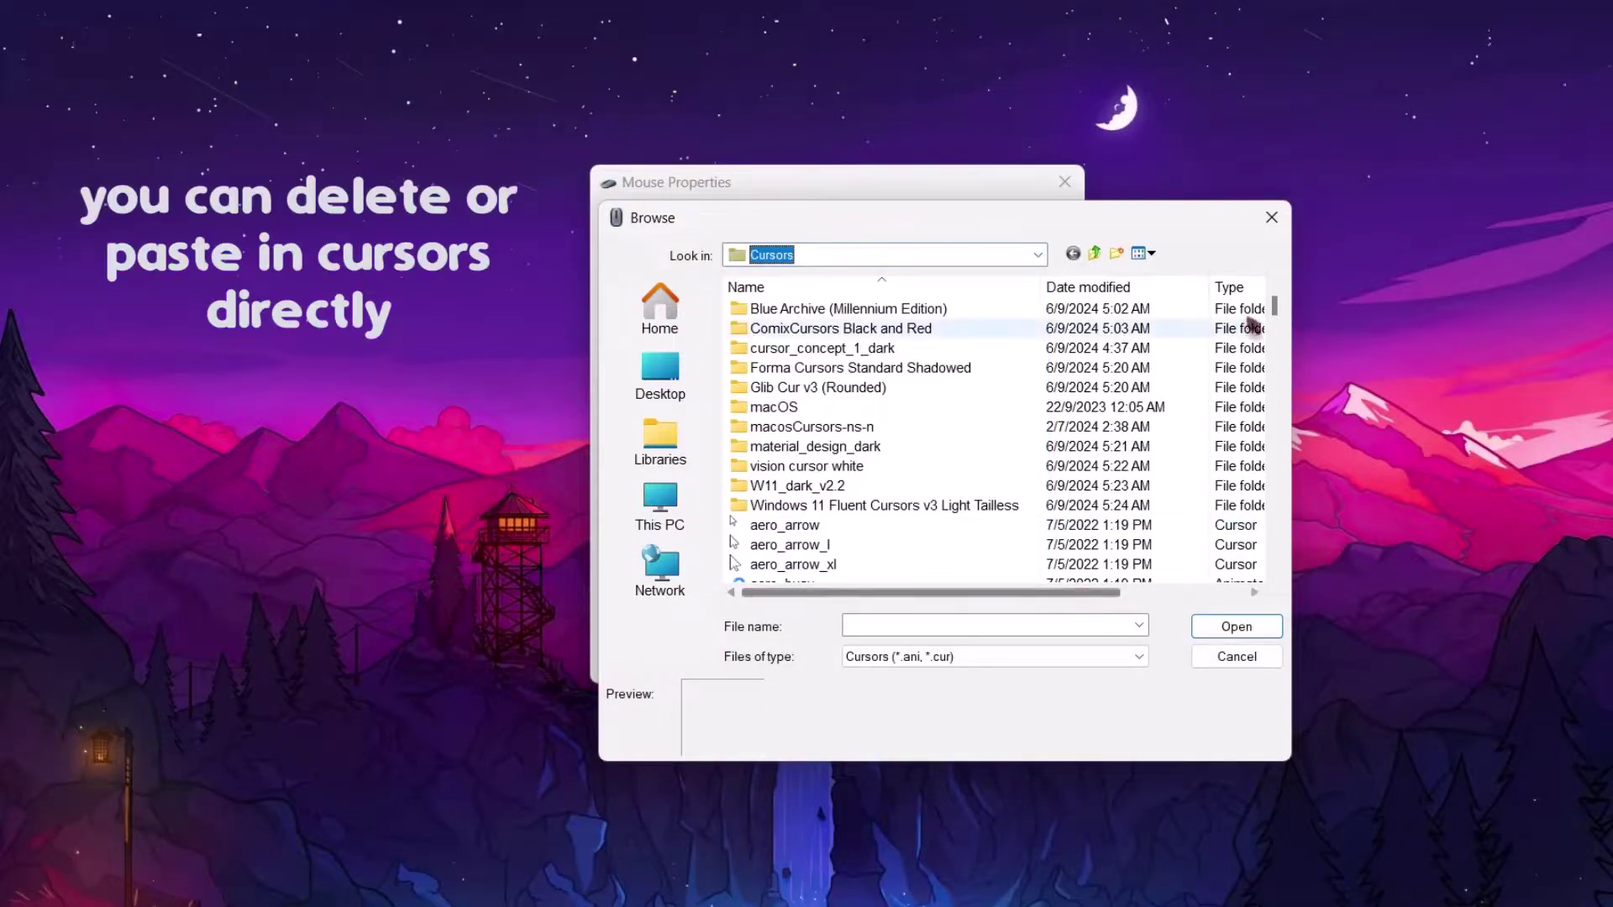
left_click(1272, 217)
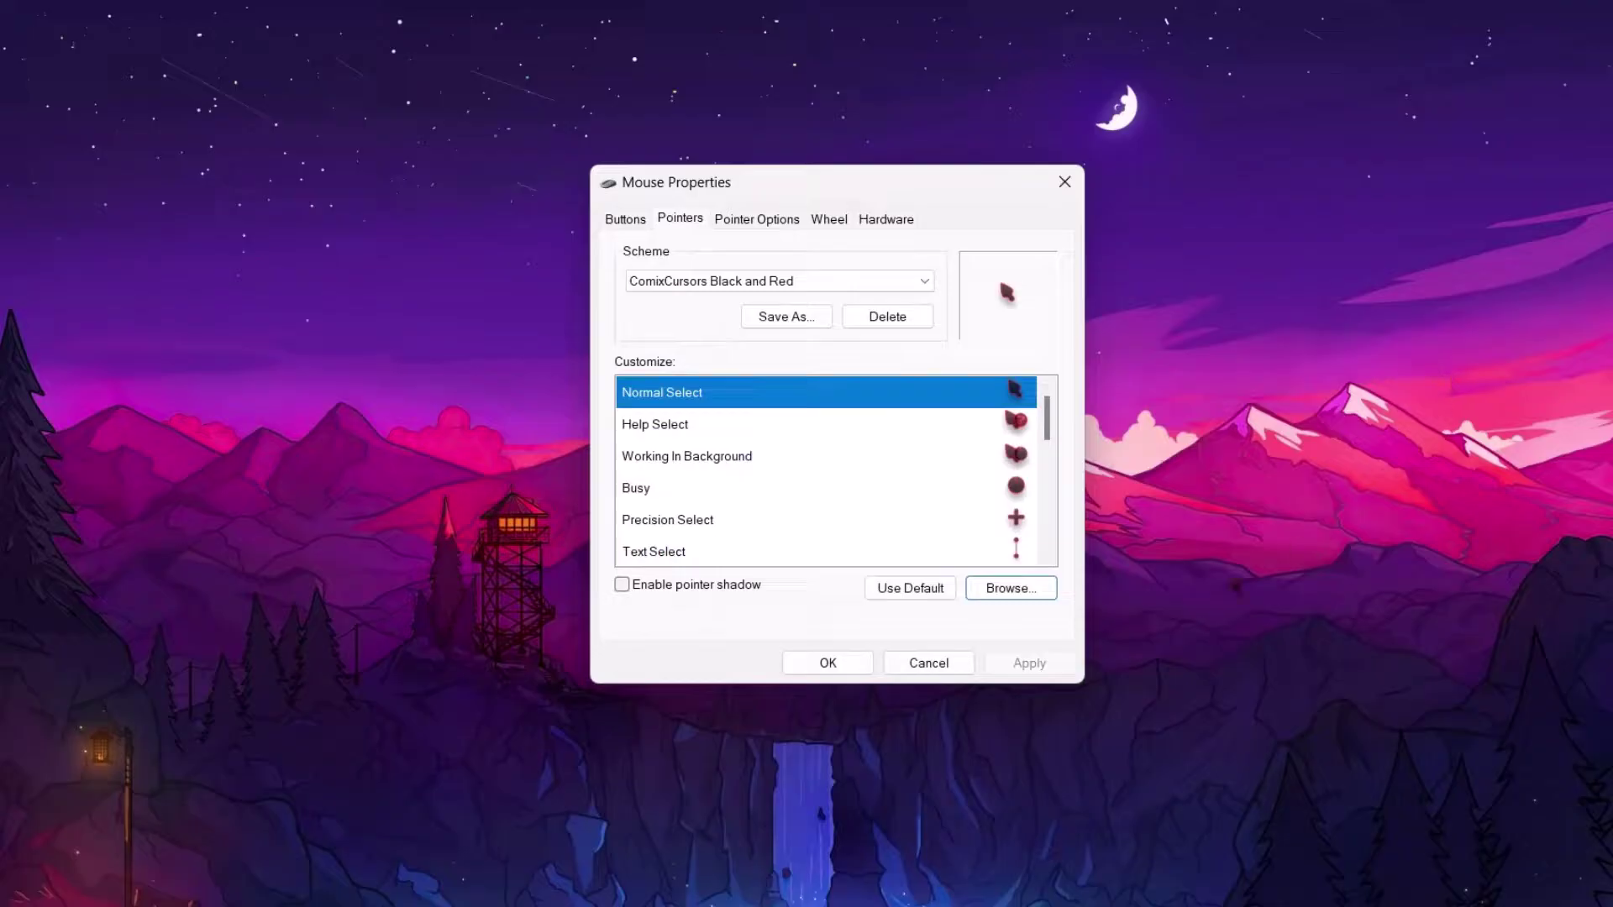
left_click(826, 664)
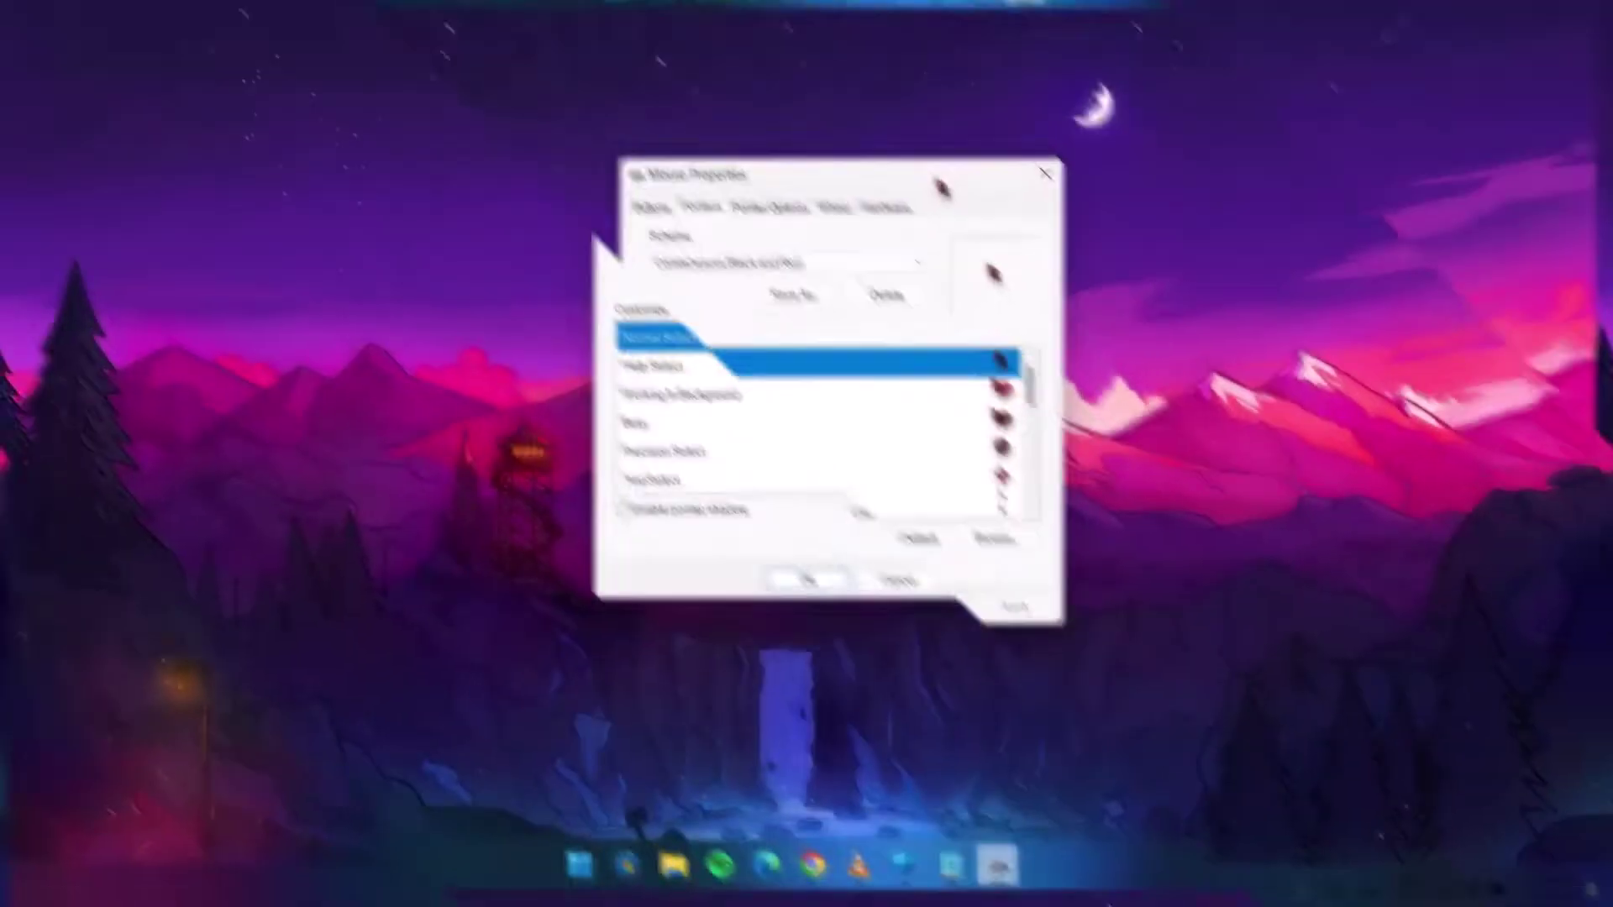